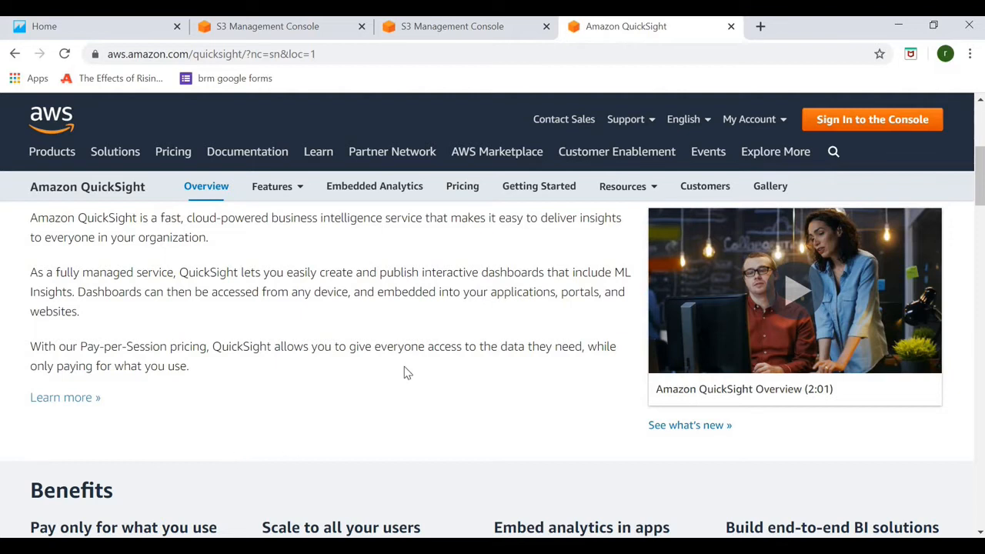
Scroll through the current page to review its content
scroll(408, 372, down, 3)
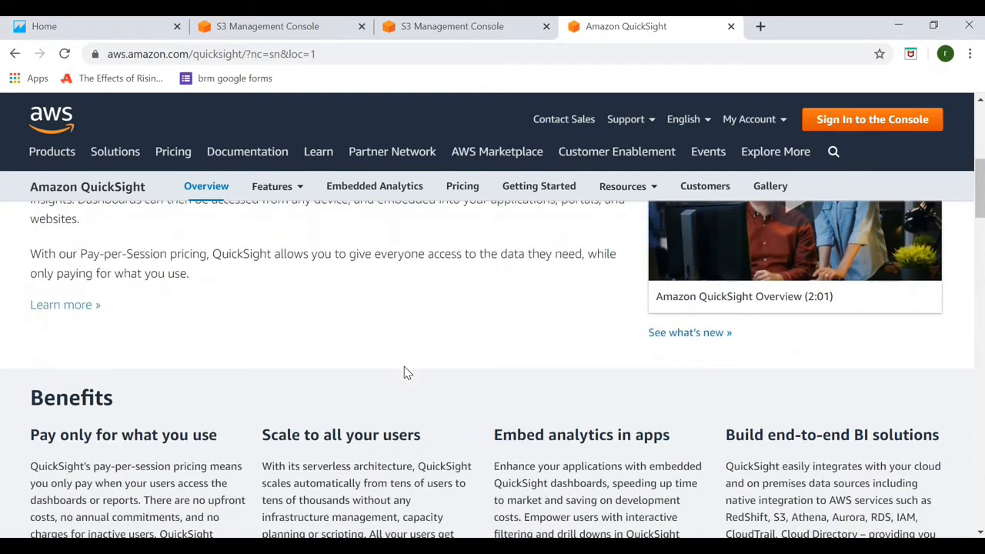
scroll(406, 372, down, 2)
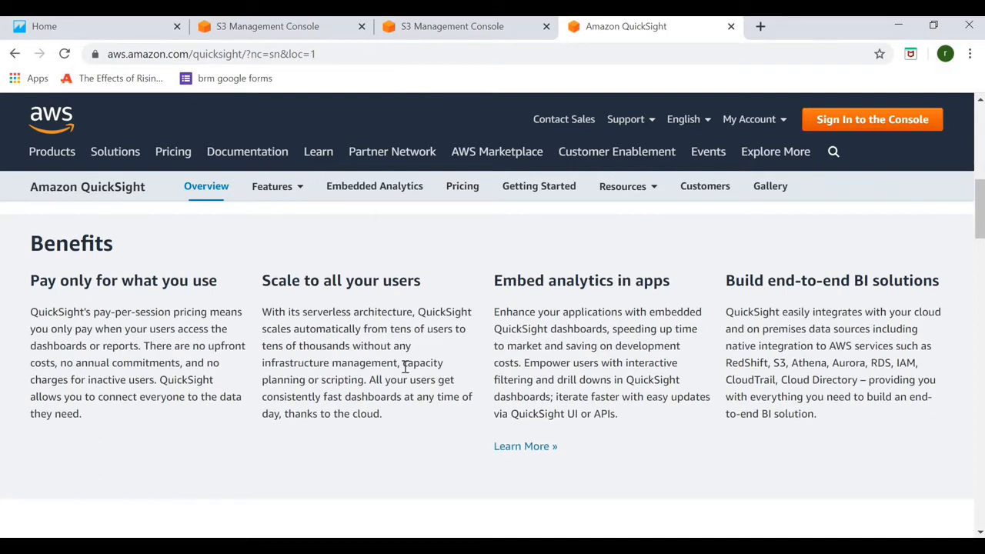
scroll(405, 367, down, 2)
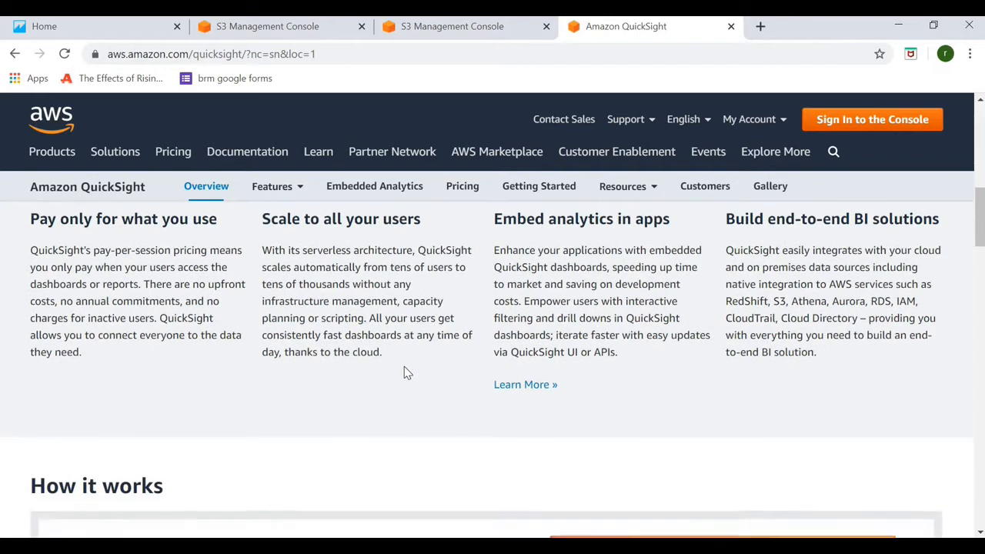
scroll(405, 367, up, 2)
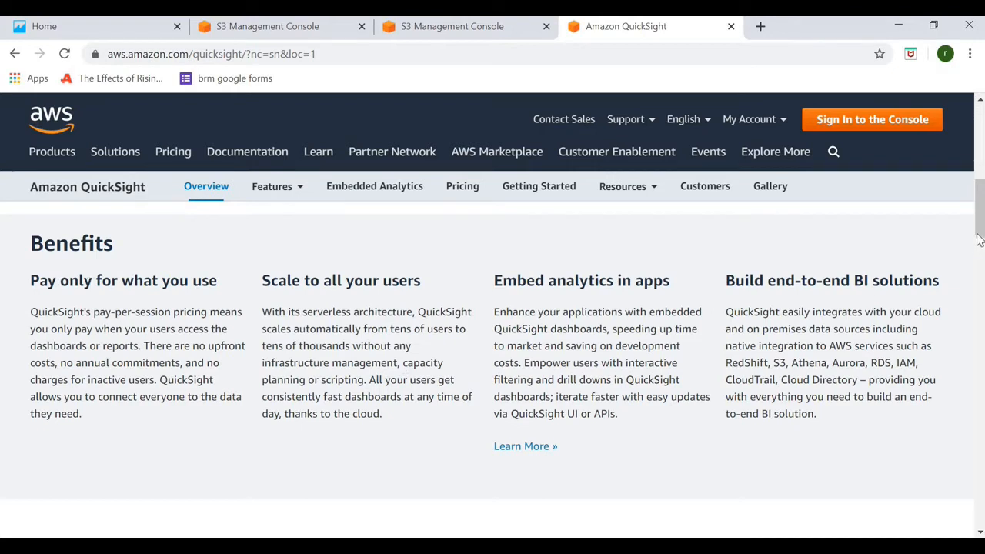
scroll(983, 287, down, 1)
drag(984, 283, 981, 390)
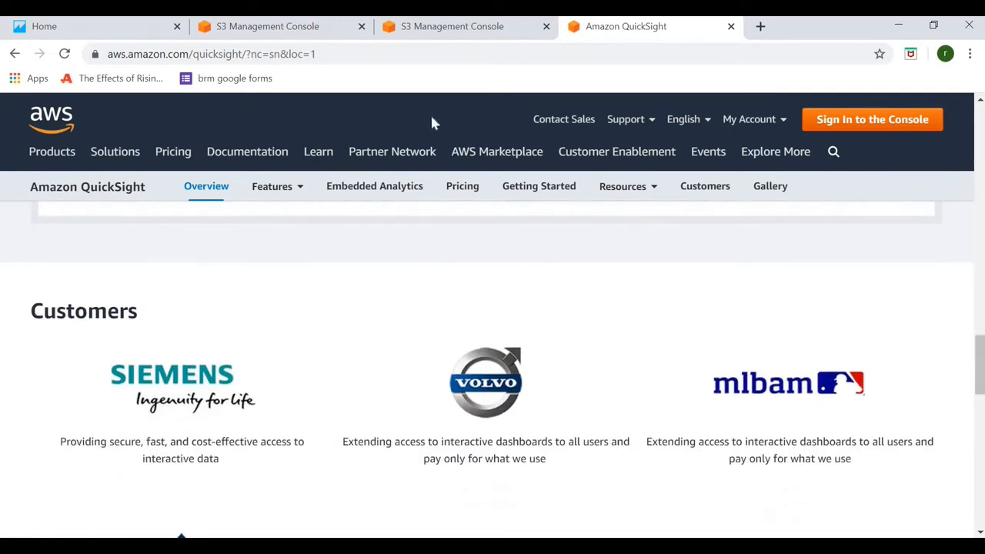
Find QuickSight through the AWS console's service search and start signing up
click(435, 29)
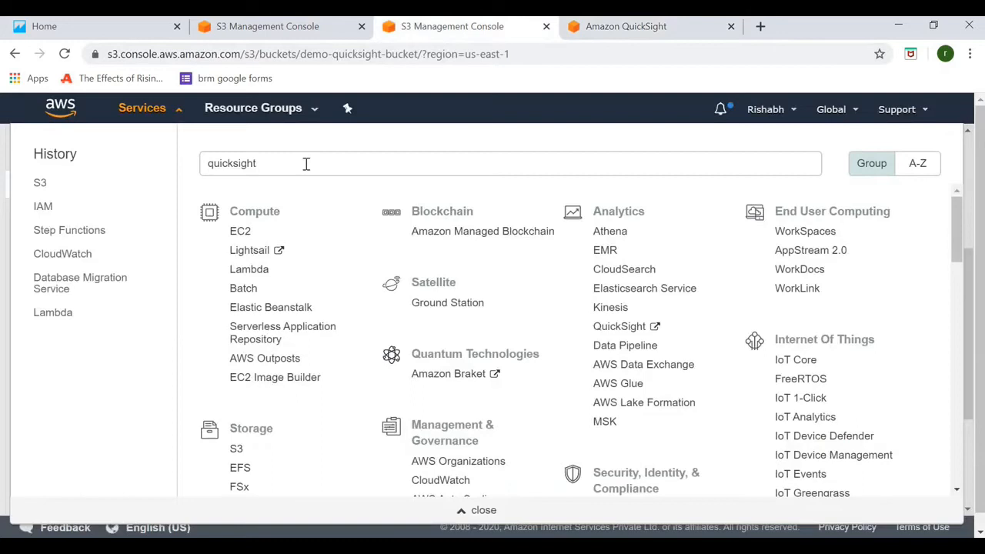
click(244, 167)
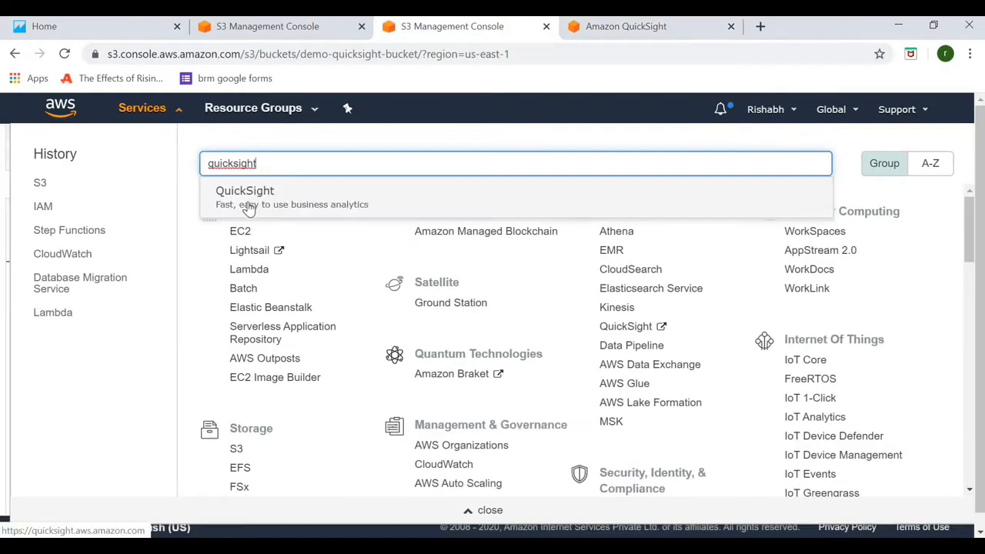
click(257, 202)
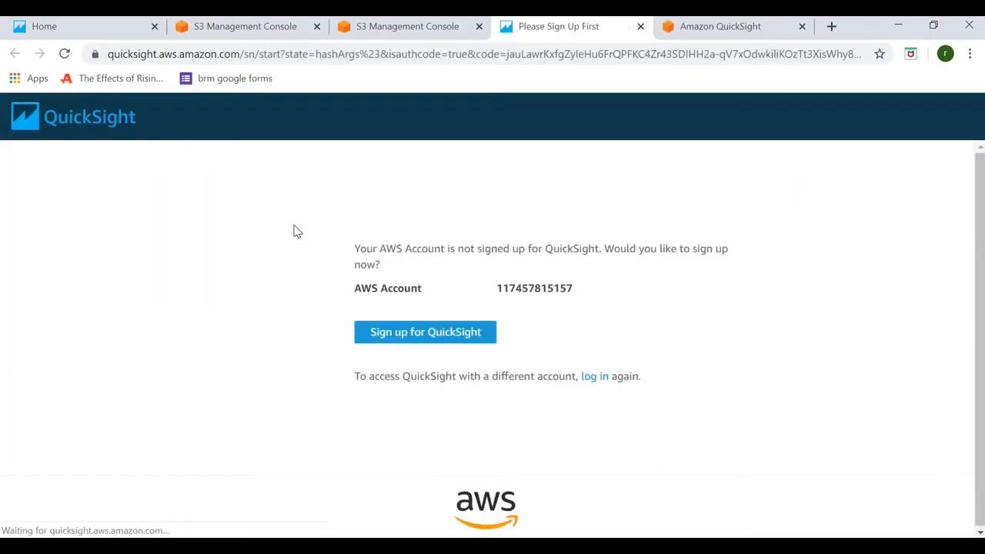
click(392, 333)
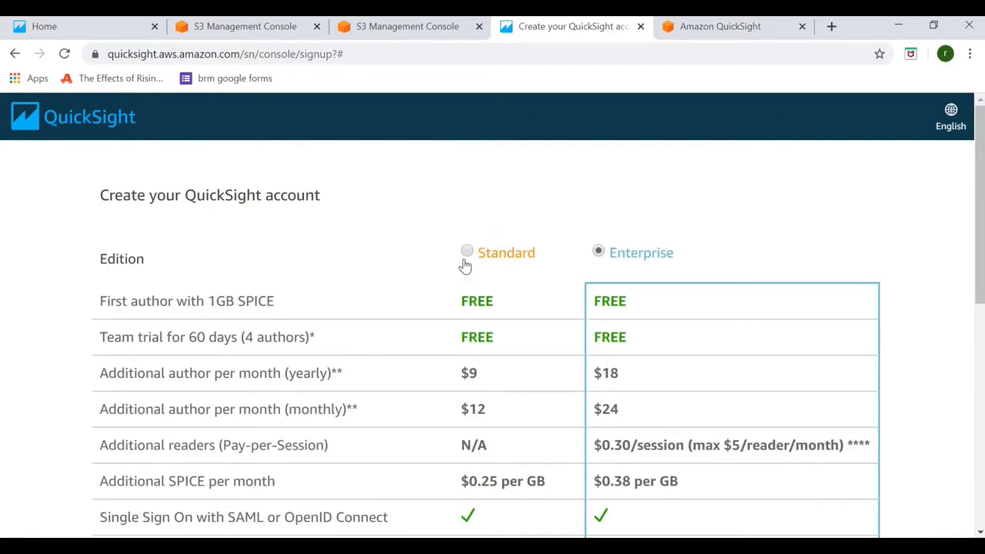
Select the Standard edition, review its free-author and trial footnotes, and continue
click(469, 254)
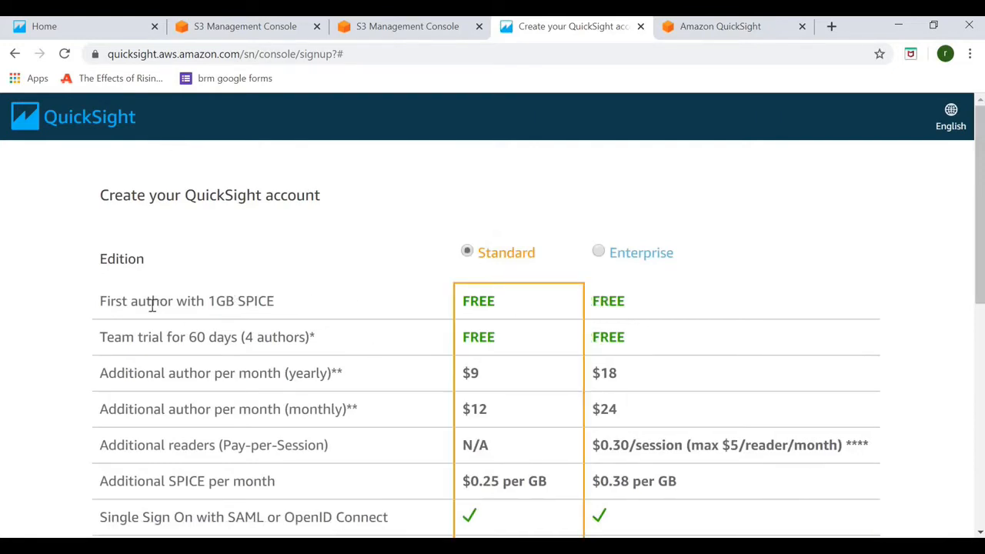
drag(128, 306, 317, 344)
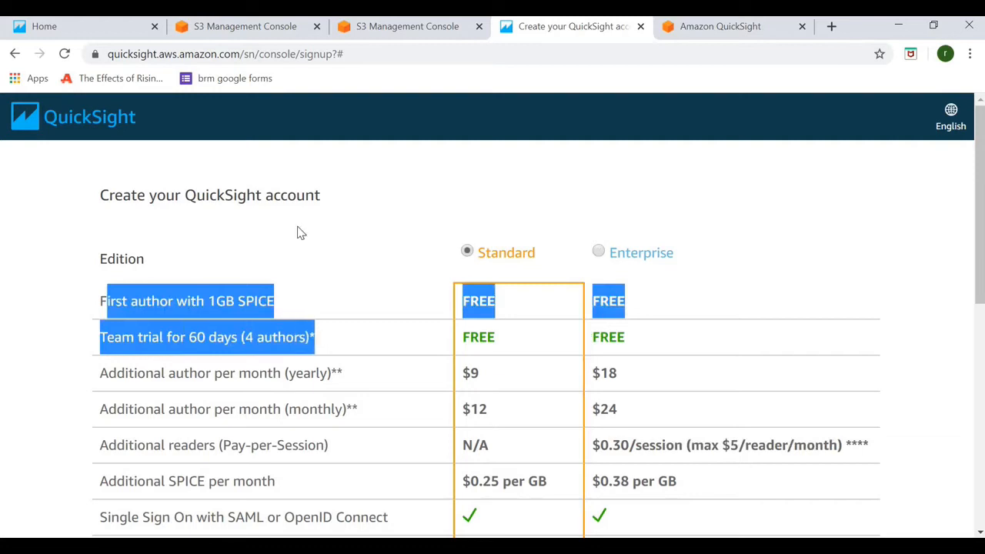
click(721, 276)
mouse_move(976, 262)
mouse_down()
mouse_move(982, 325)
mouse_move(969, 248)
mouse_up()
scroll(967, 396, down, 6)
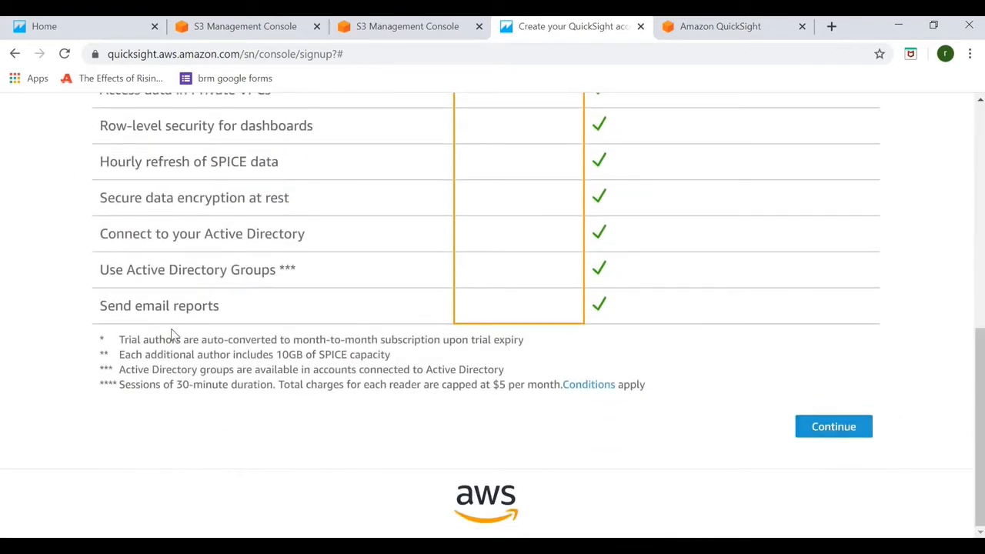
drag(323, 408, 108, 339)
click(857, 436)
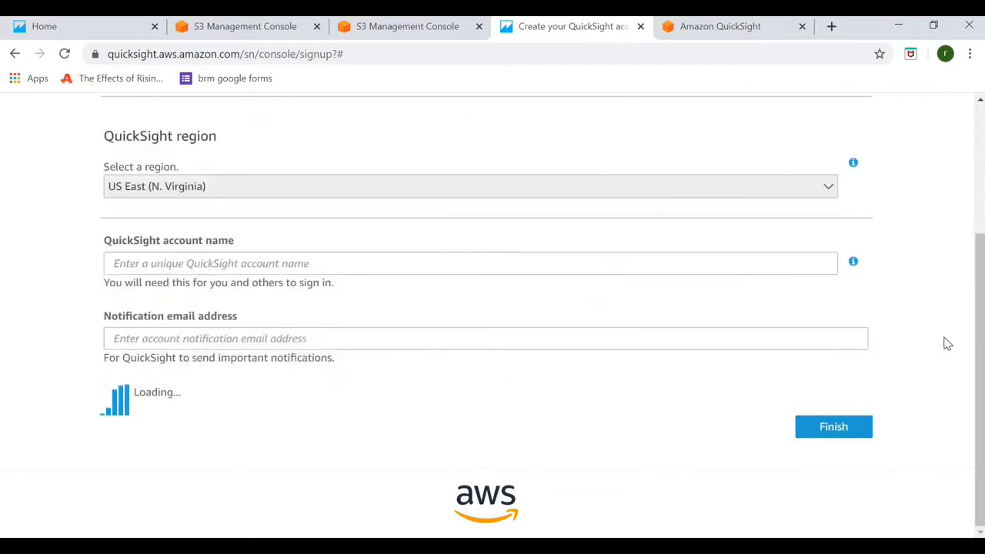
Enter the QuickSight account name and notification e-mail, then open the S3 bucket selection
drag(981, 353, 971, 303)
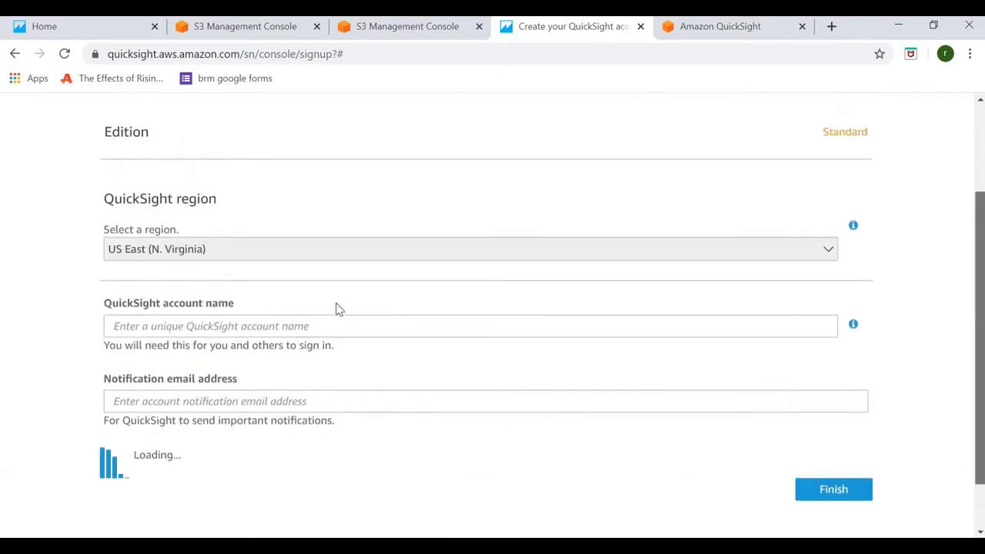
click(189, 343)
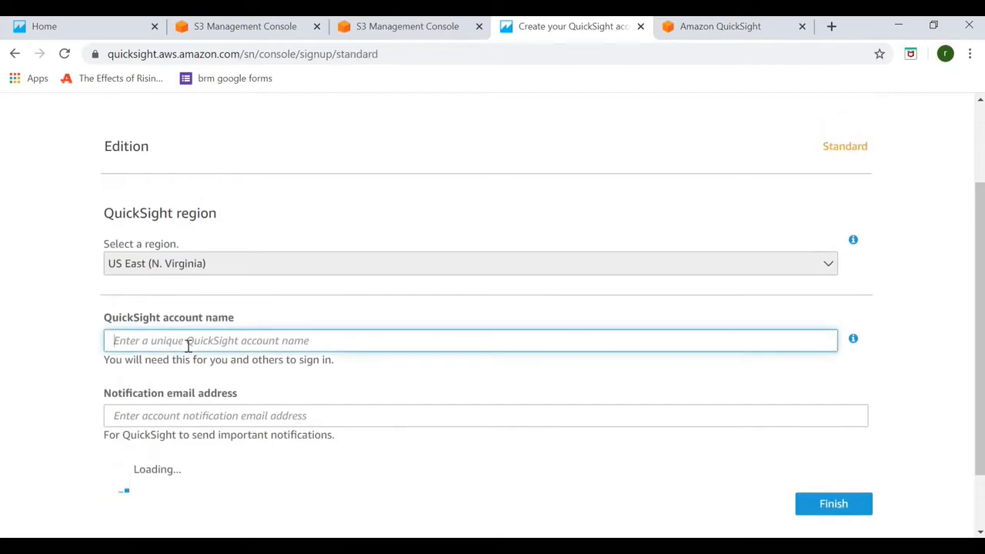
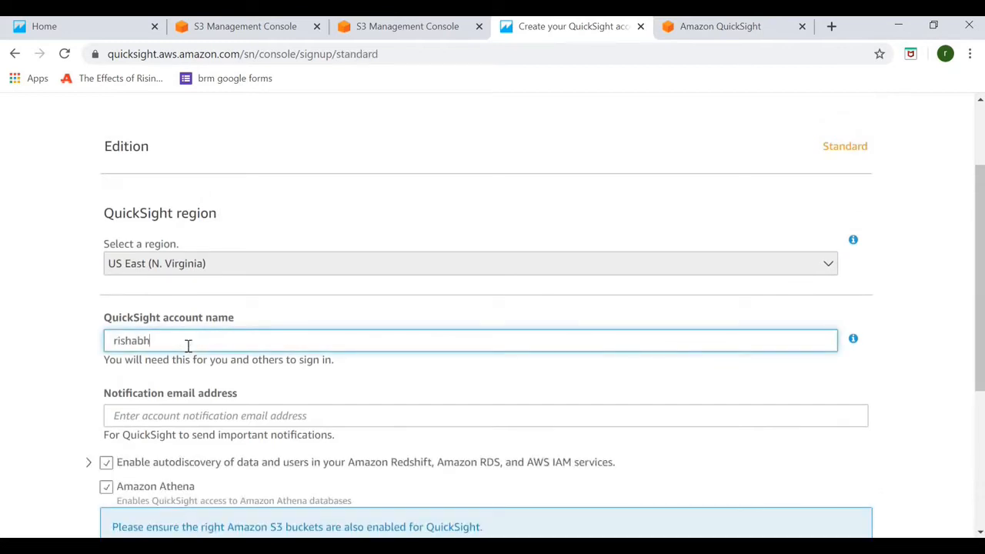
click(197, 415)
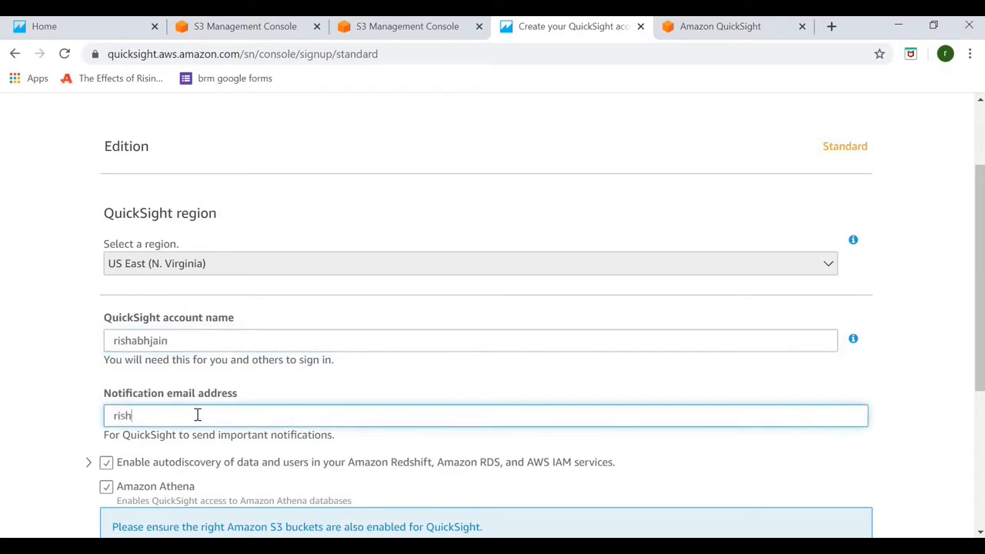
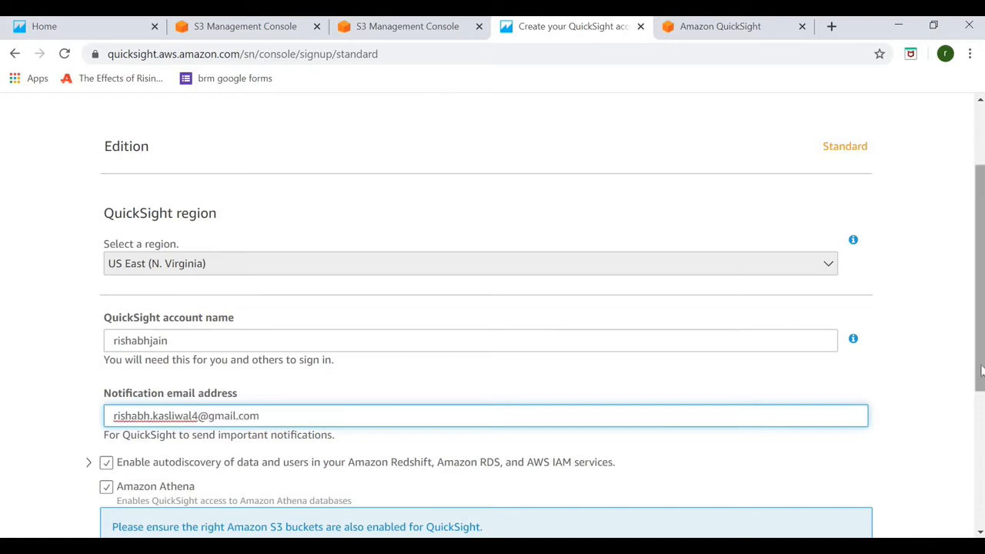
scroll(365, 376, down, 3)
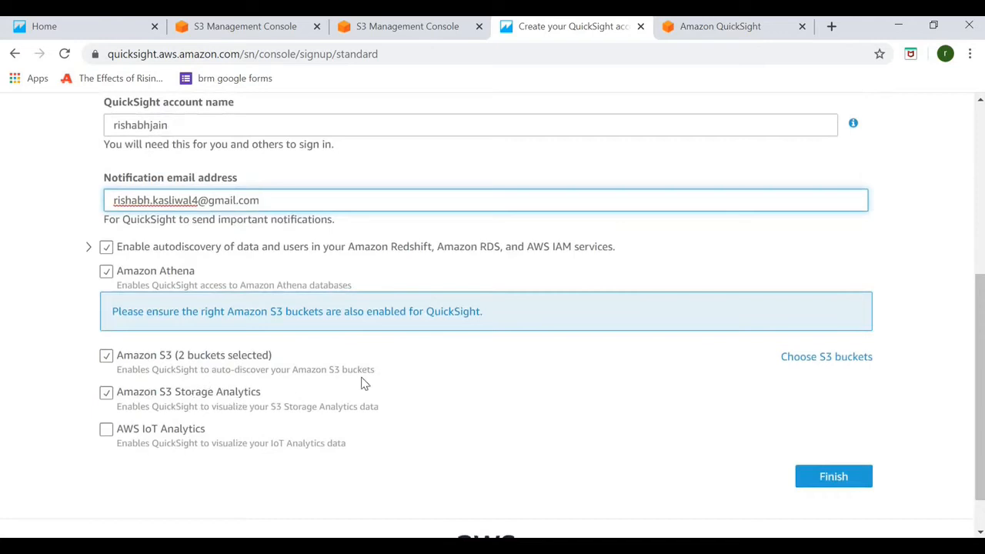
click(805, 361)
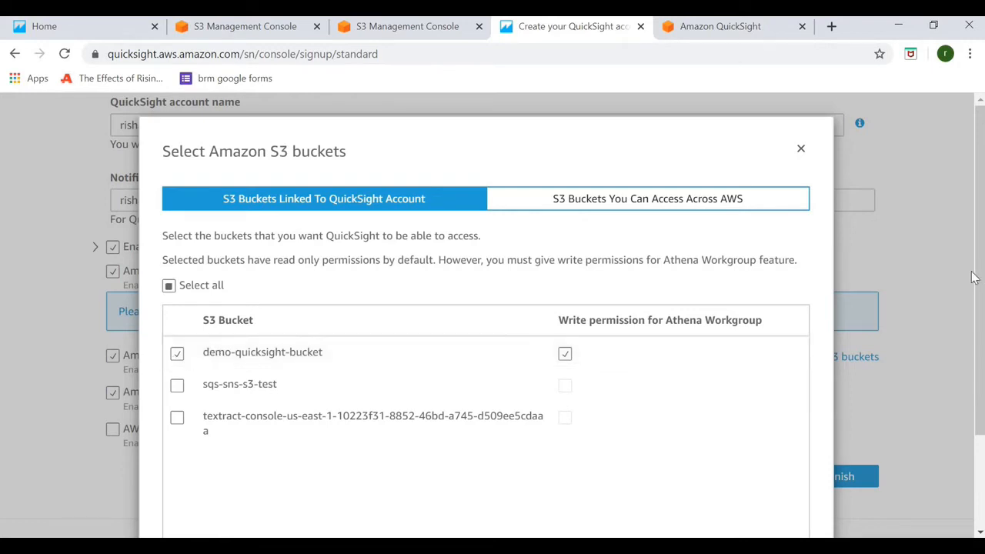
Confirm access to demo-quicksight-bucket and finish creating the QuickSight account
scroll(747, 473, down, 2)
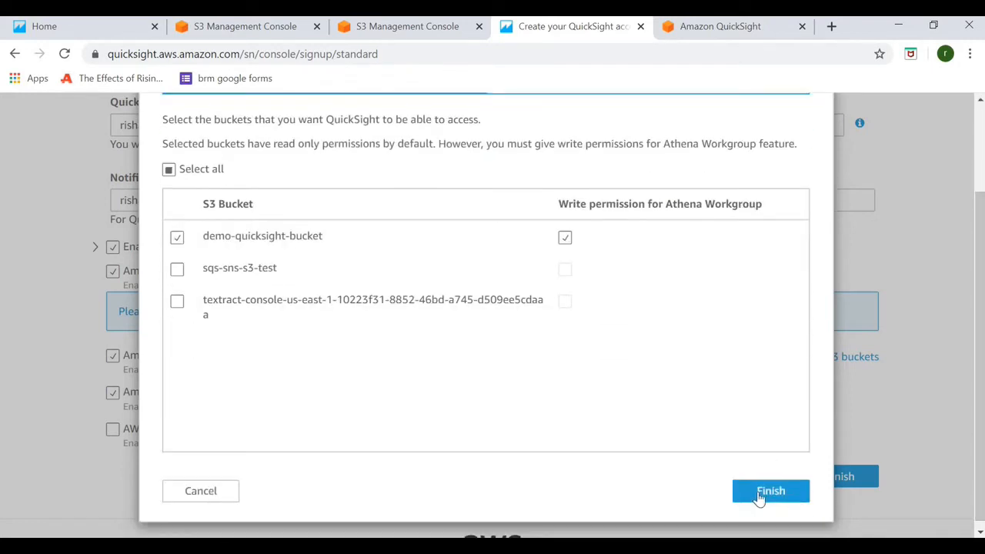
click(761, 495)
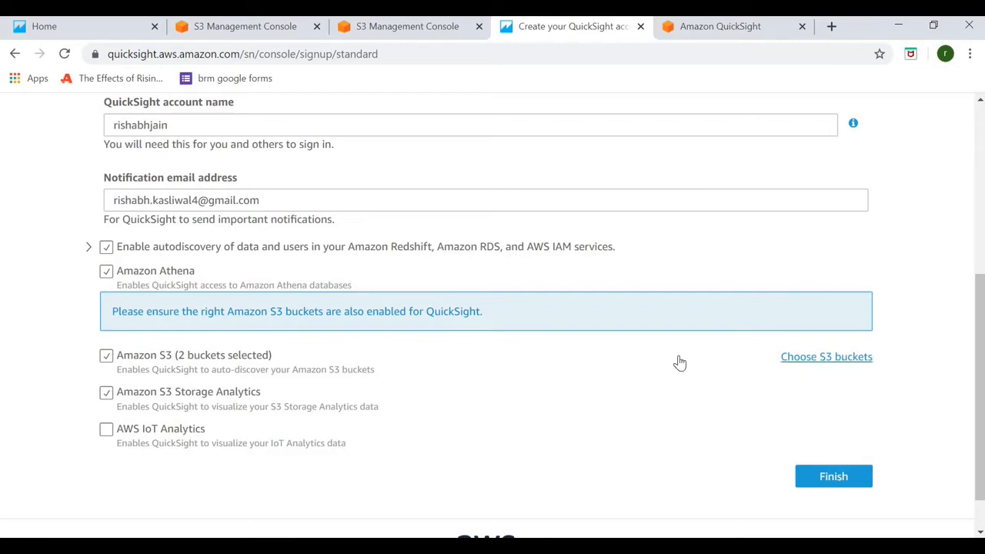
click(829, 479)
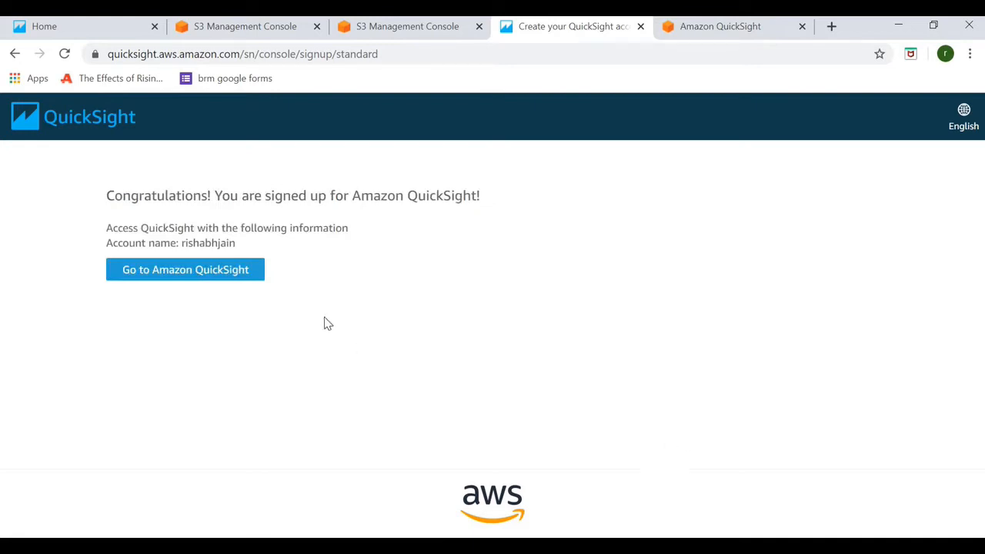
Launch Amazon QuickSight, then switch to the demo-quicksight-bucket file list in S3
click(199, 279)
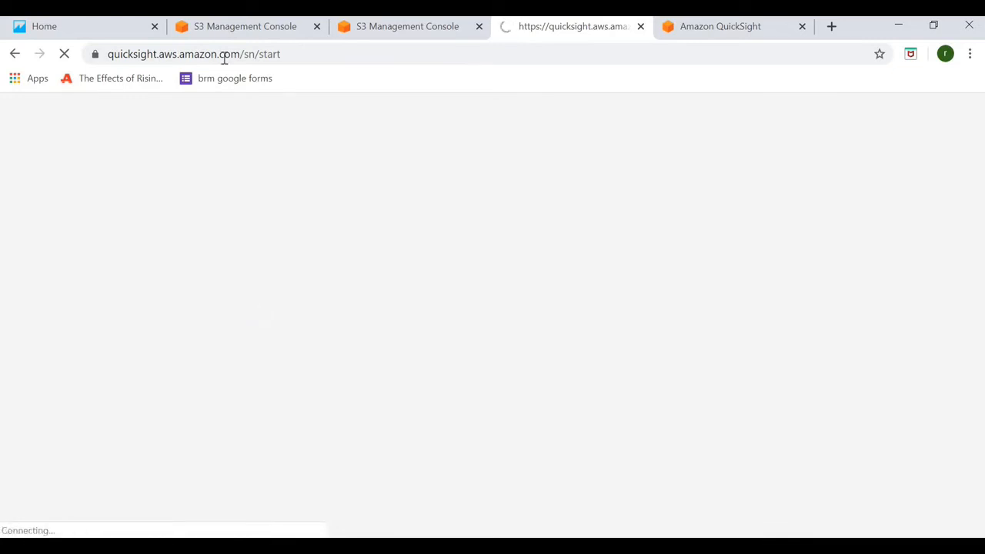
click(220, 29)
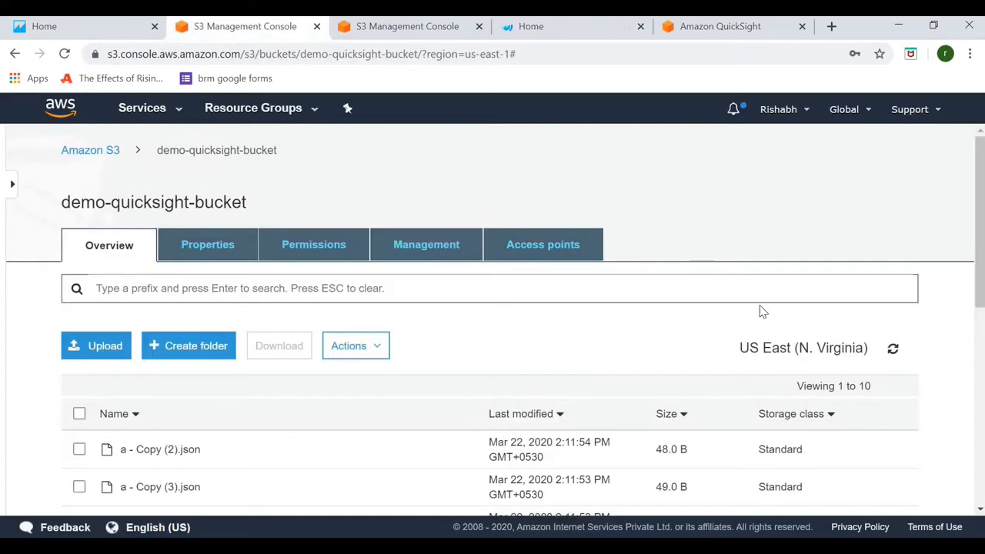
click(982, 339)
drag(981, 339, 968, 220)
scroll(968, 219, down, 2)
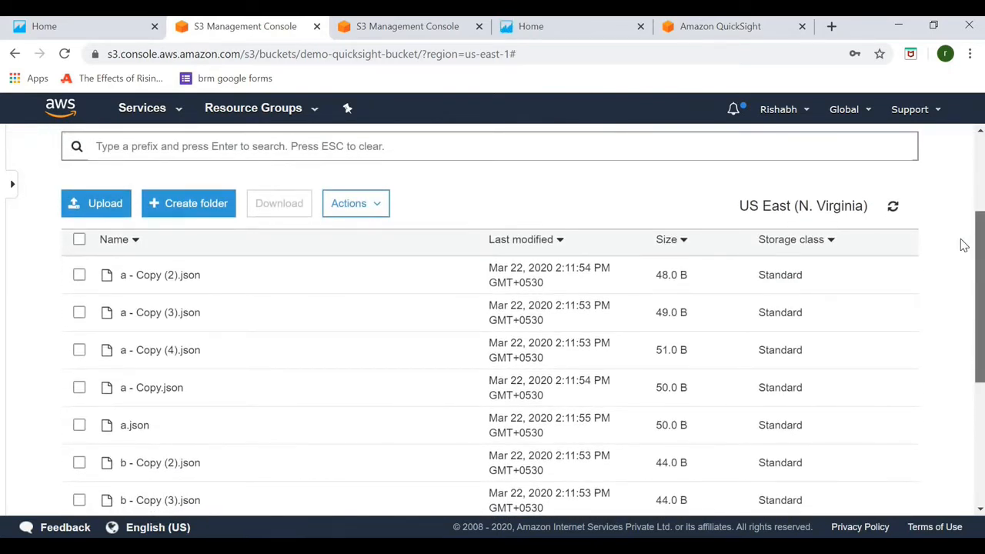
scroll(893, 338, down, 2)
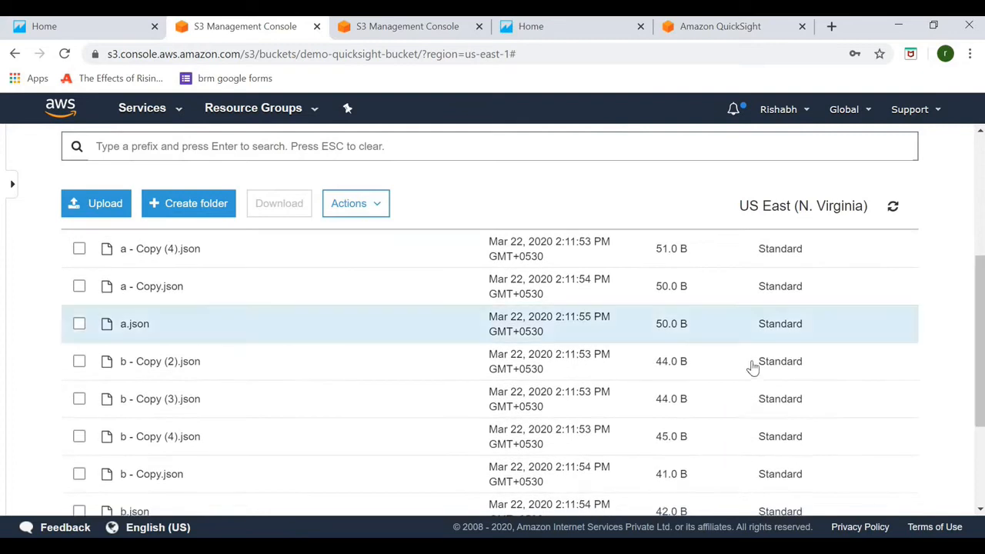
key(alt+Tab)
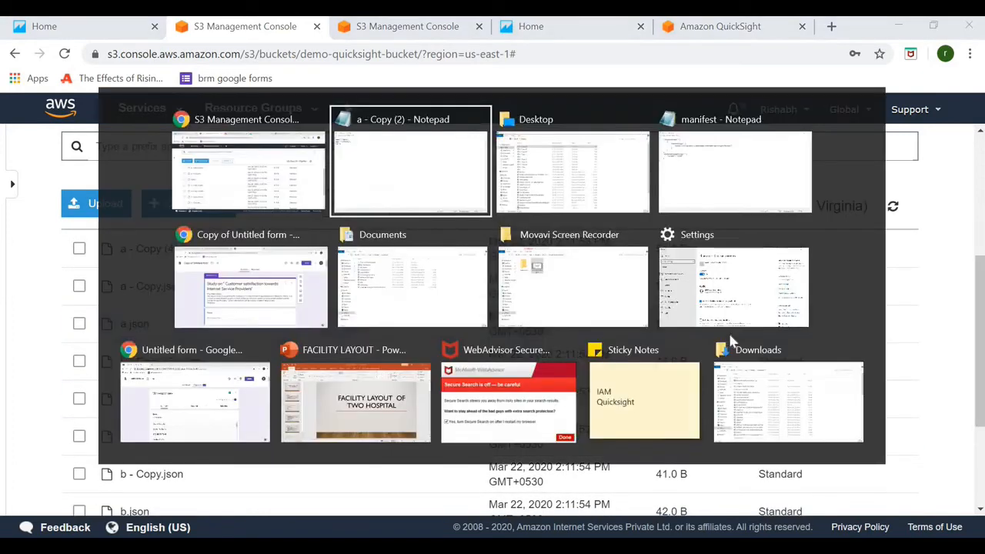
Bring up the 'a - Copy (2)' record in Notepad and highlight its name, age and id lines
key(alt+Tab)
key(alt+Tab)
key(alt+Tab)
key(alt+Tab)
key(alt+Tab)
key(alt+Tab)
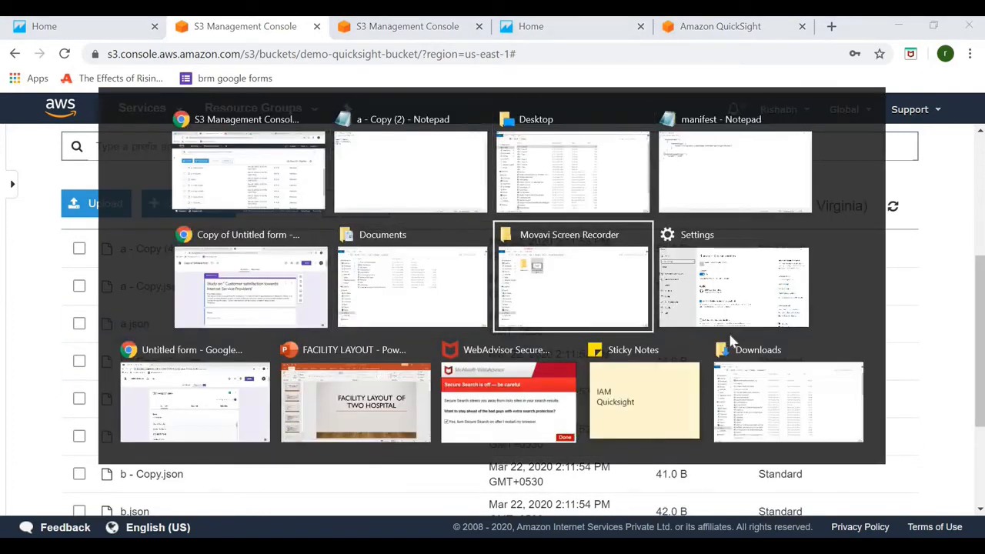
key(alt+Up)
key(alt+Left)
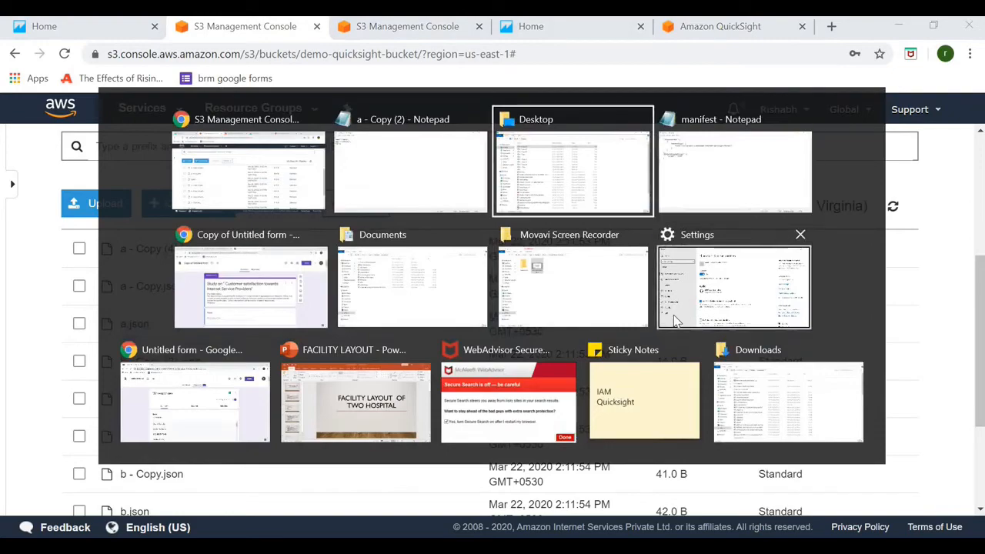
key(alt+Left)
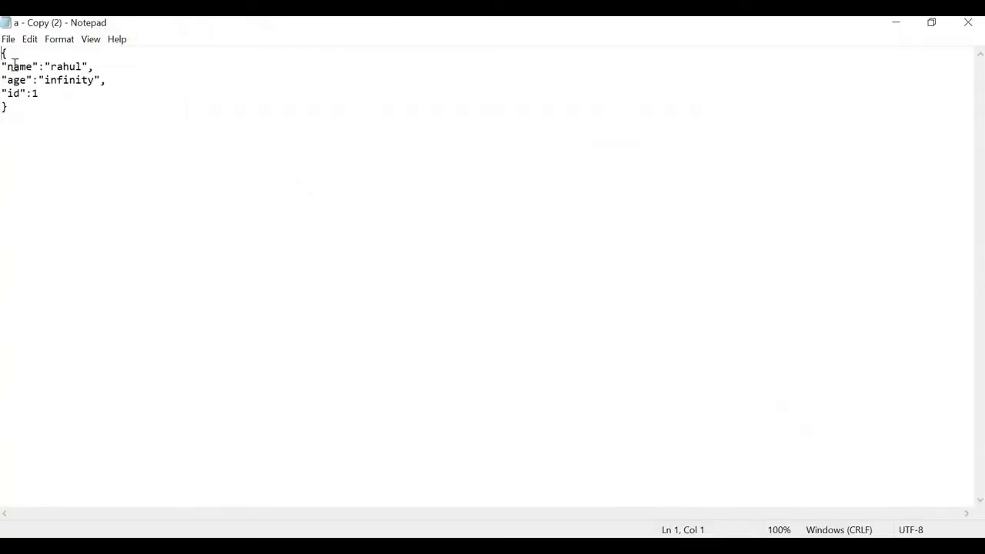
key(Down)
key(shift+End)
key(Down)
key(Home)
key(shift+End)
key(Down)
key(shift+Home)
key(End)
Highlight the name line and the age line holding 'infinity', then return to the browser
triple_click(70, 68)
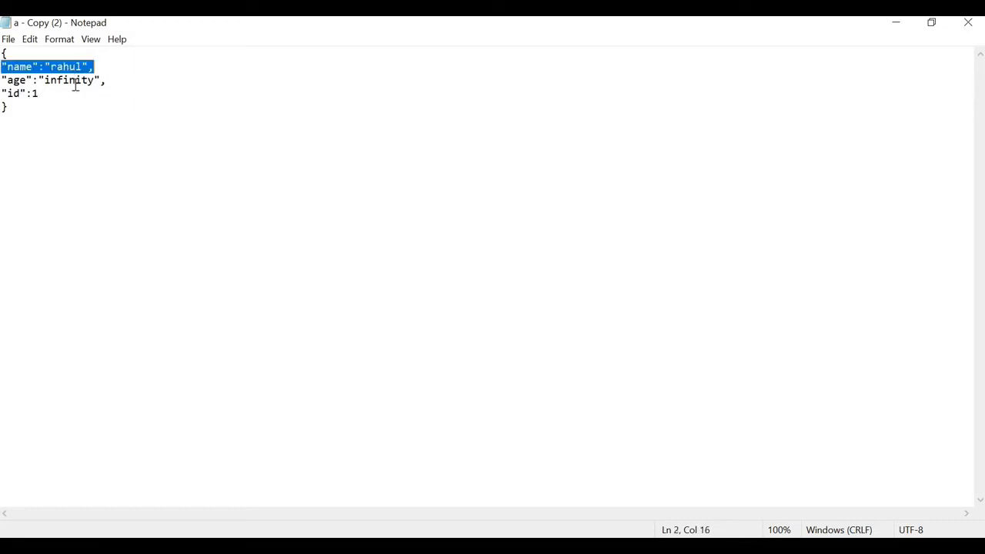
triple_click(123, 85)
click(123, 86)
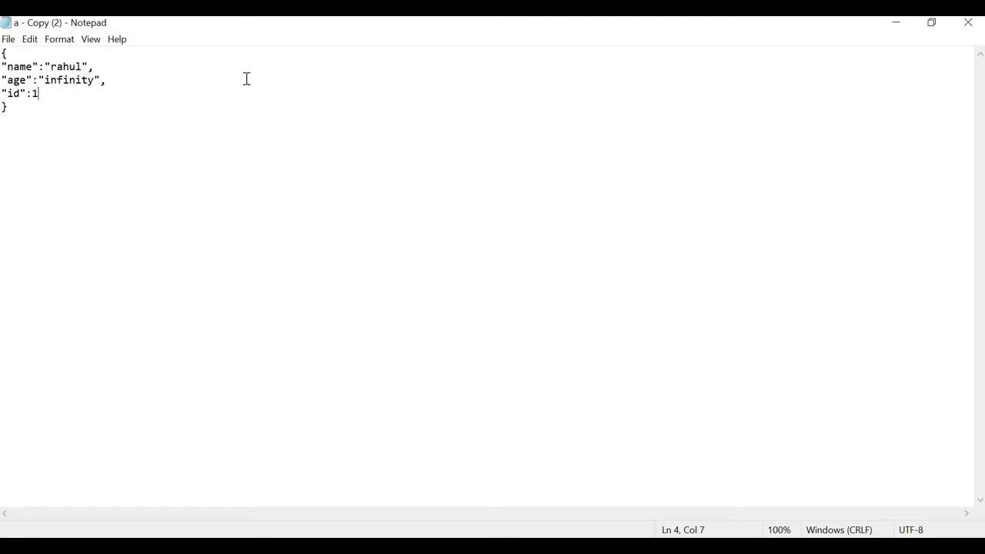
key(alt+Tab)
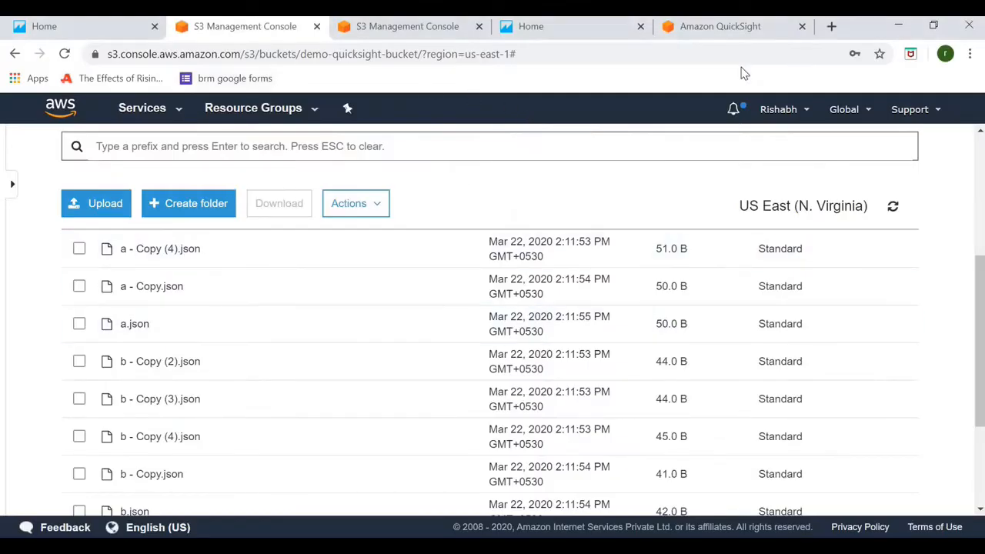
From the QuickSight home tab, start a new analysis and data set with S3 as source
click(677, 28)
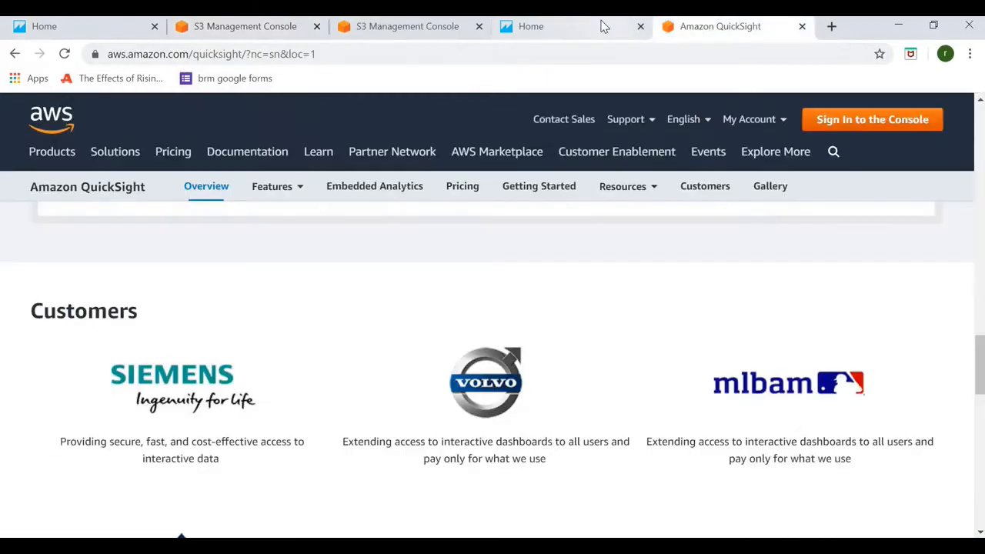
click(574, 28)
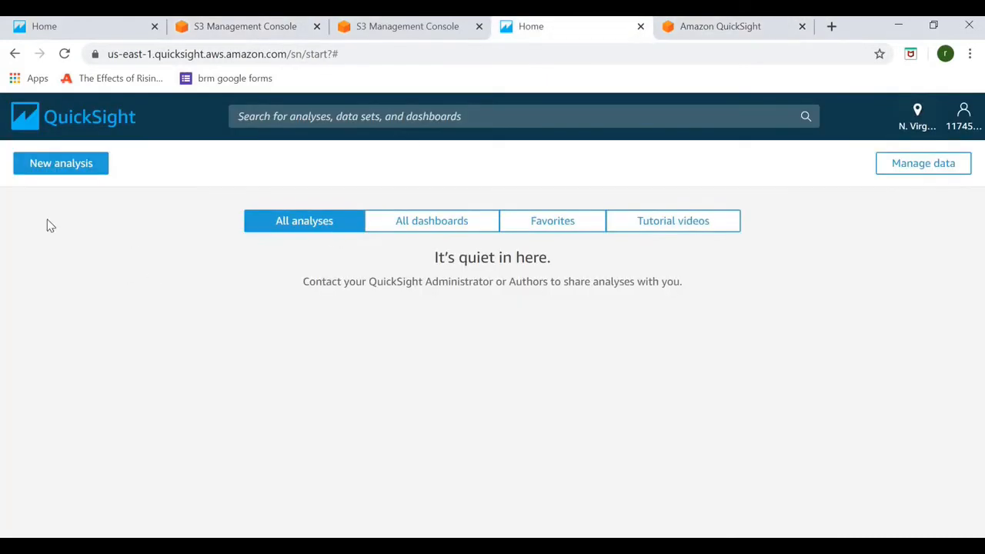
click(62, 166)
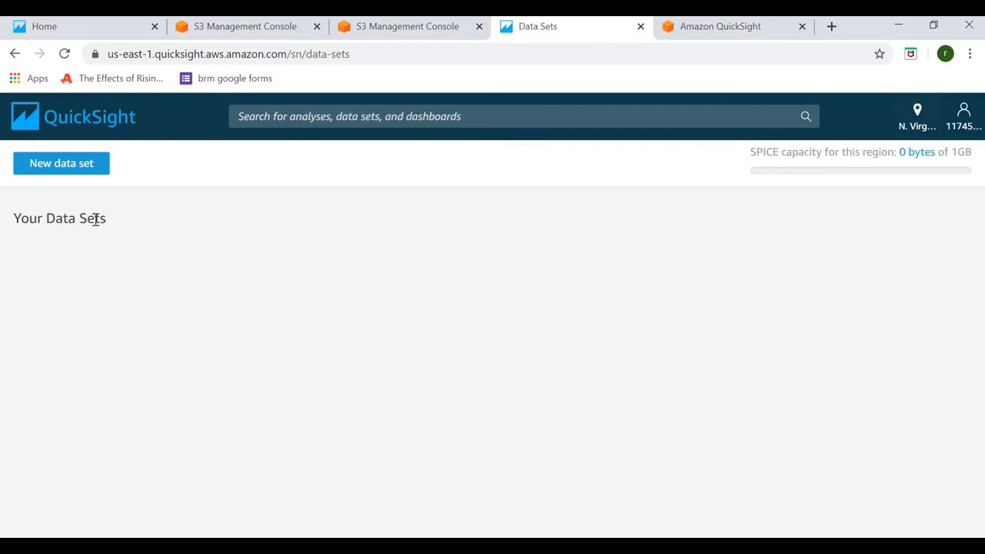
click(56, 171)
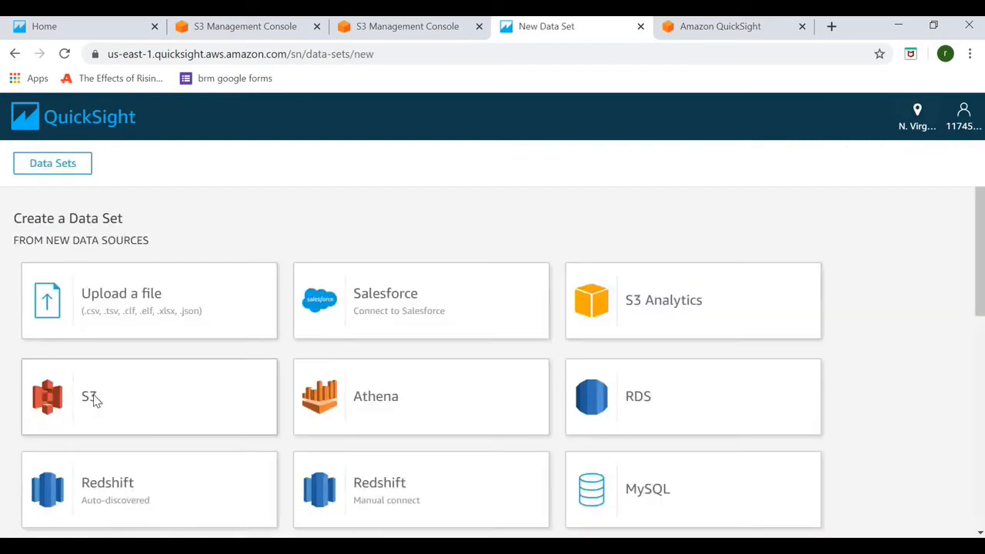
click(94, 400)
Name the S3 data source test_data and attach manifest.json as the uploaded manifest
click(411, 205)
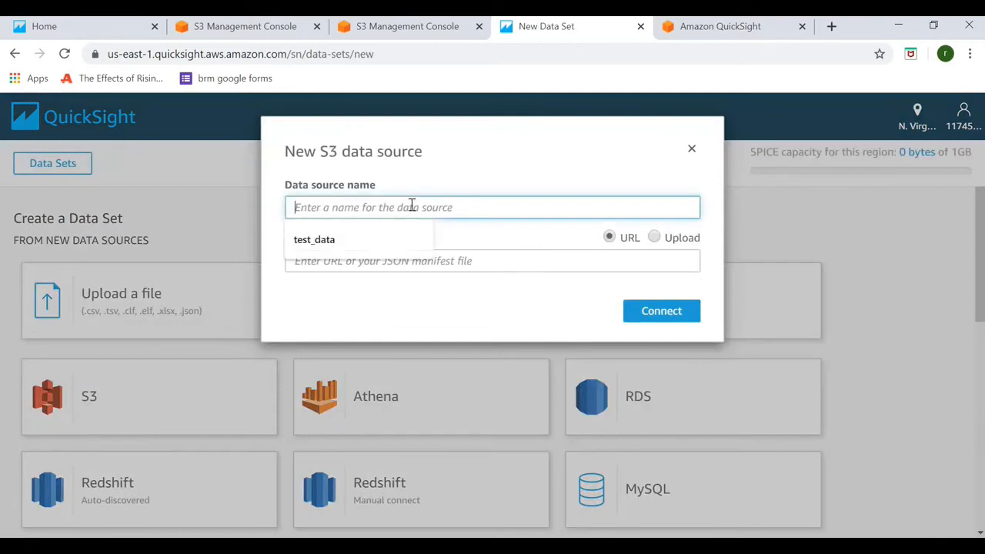
click(357, 241)
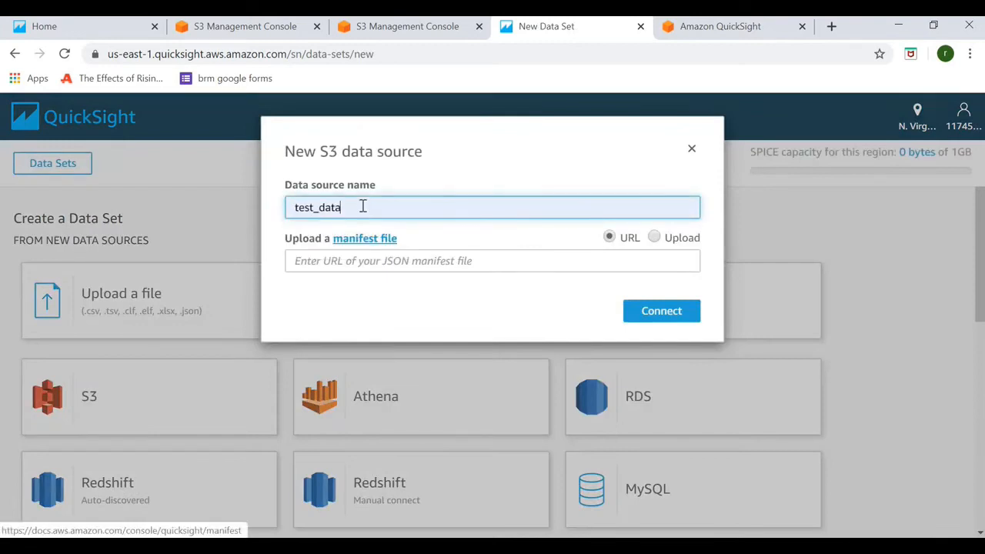
click(388, 269)
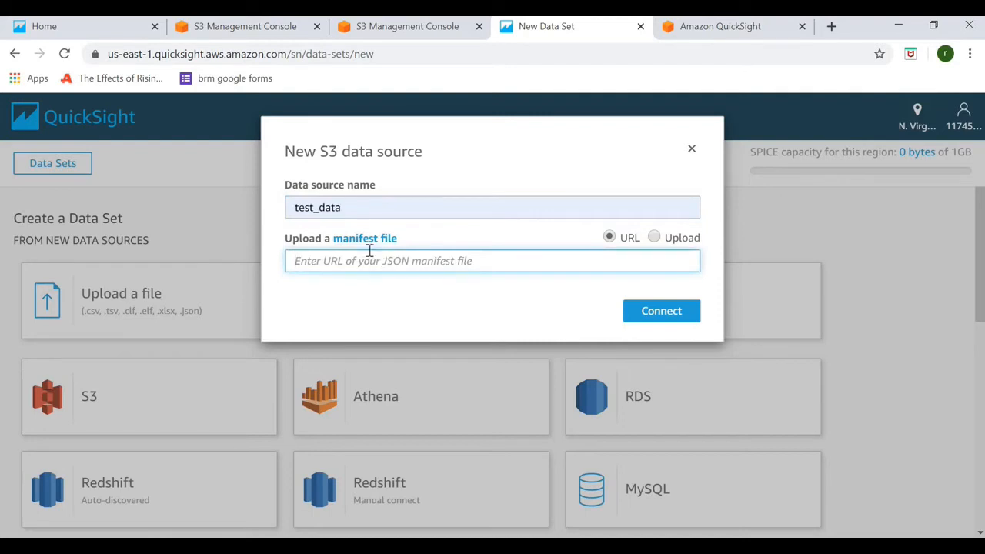
click(370, 245)
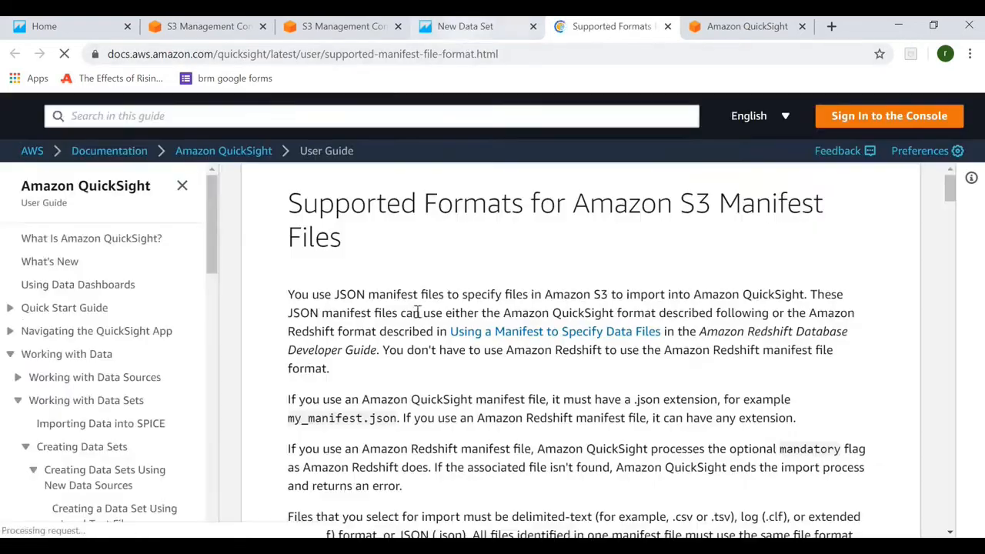
click(466, 27)
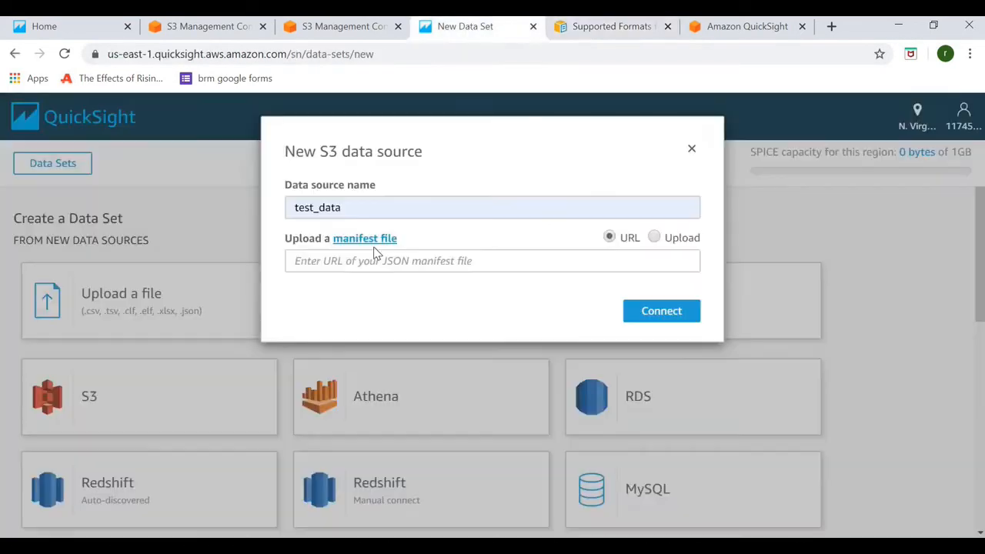
click(654, 238)
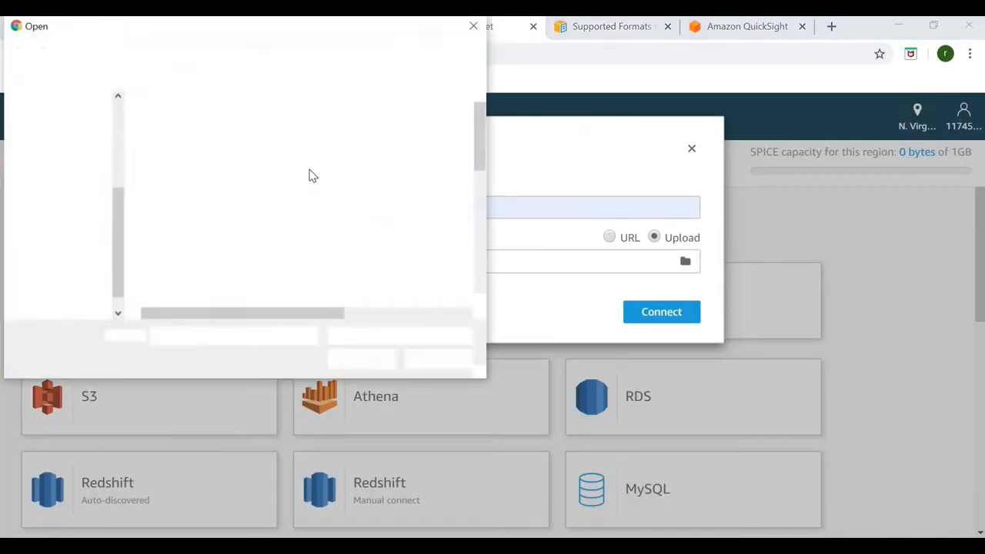
double_click(230, 289)
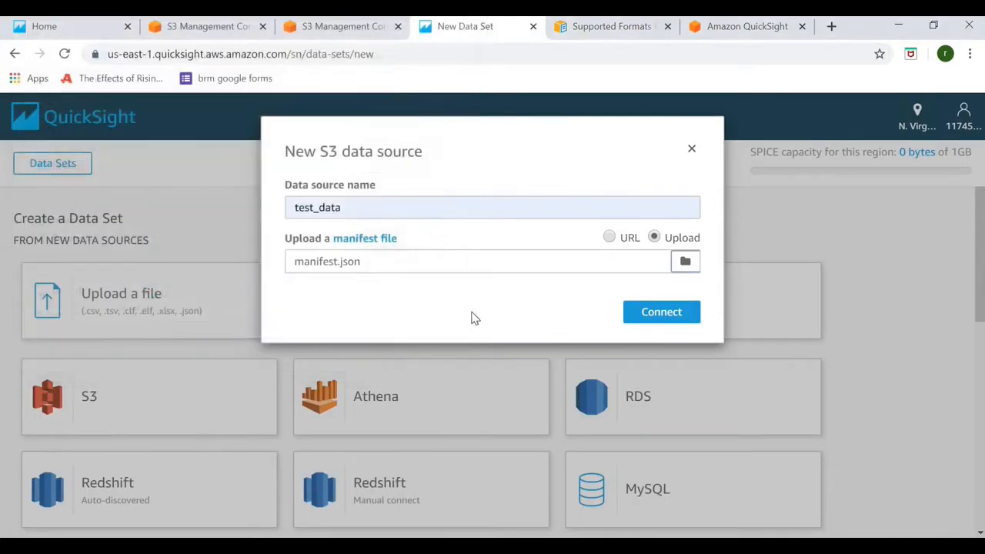
In the manifest, highlight fileLocations, globalUploadSettings and the JSON format setting
key(alt+Tab)
key(alt+Tab)
key(alt+Tab)
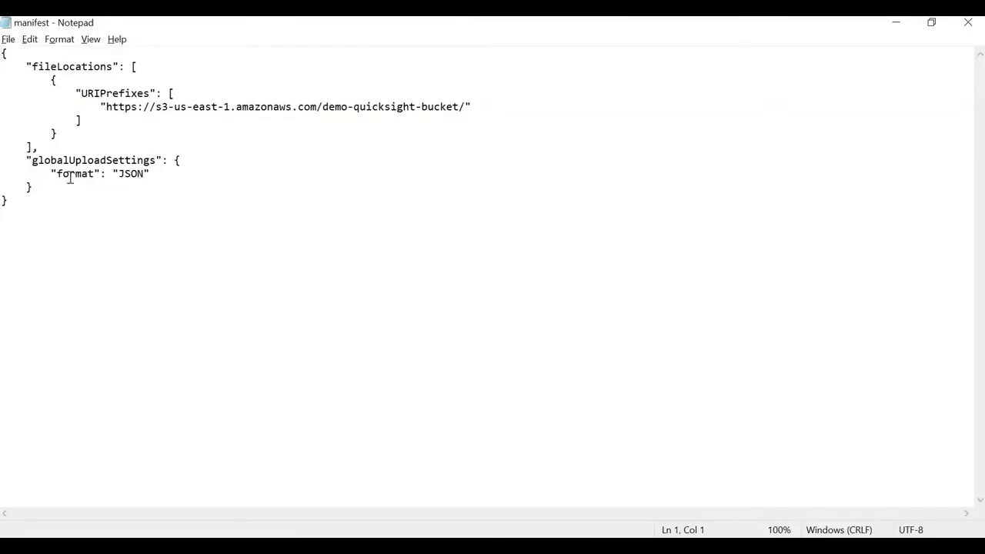
drag(25, 67, 132, 68)
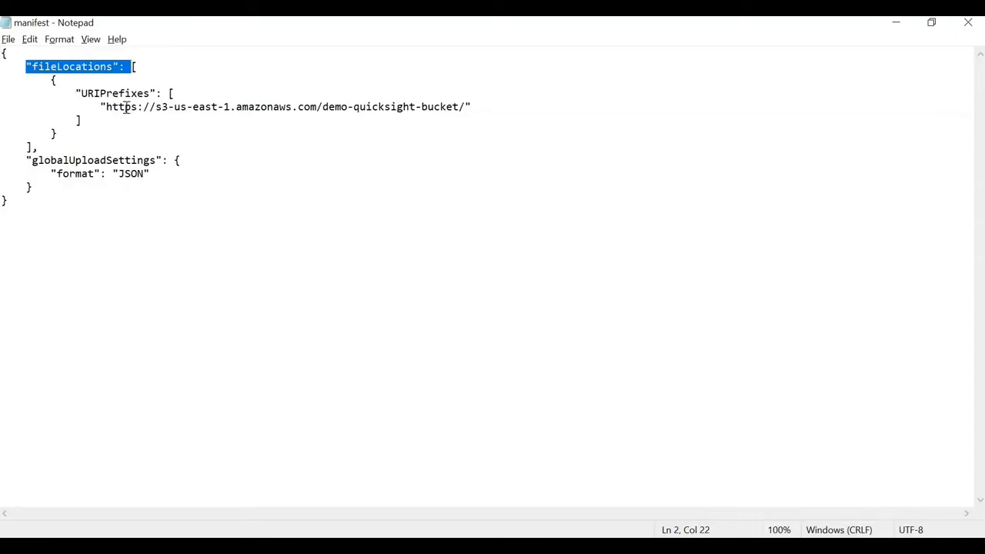
drag(25, 160, 175, 160)
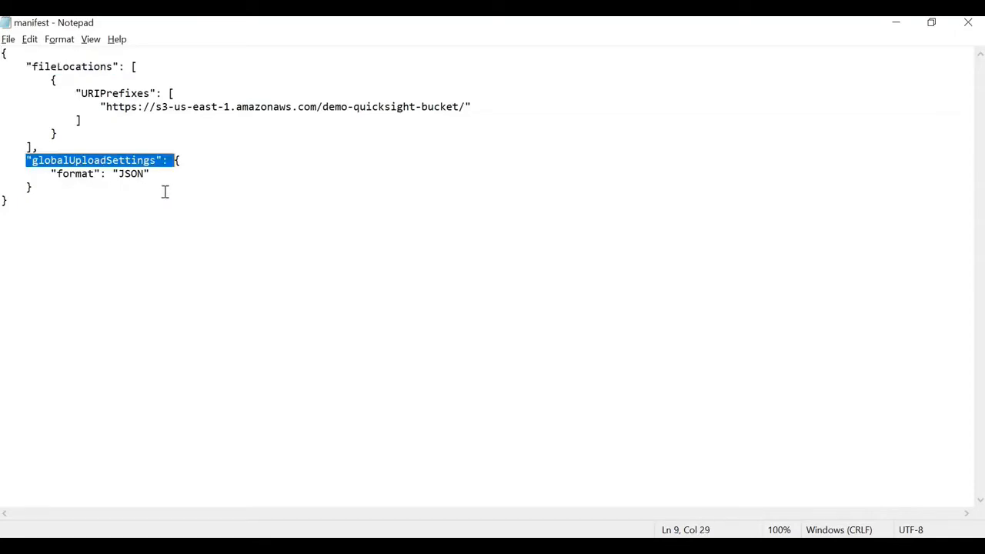
drag(51, 174, 151, 174)
click(152, 177)
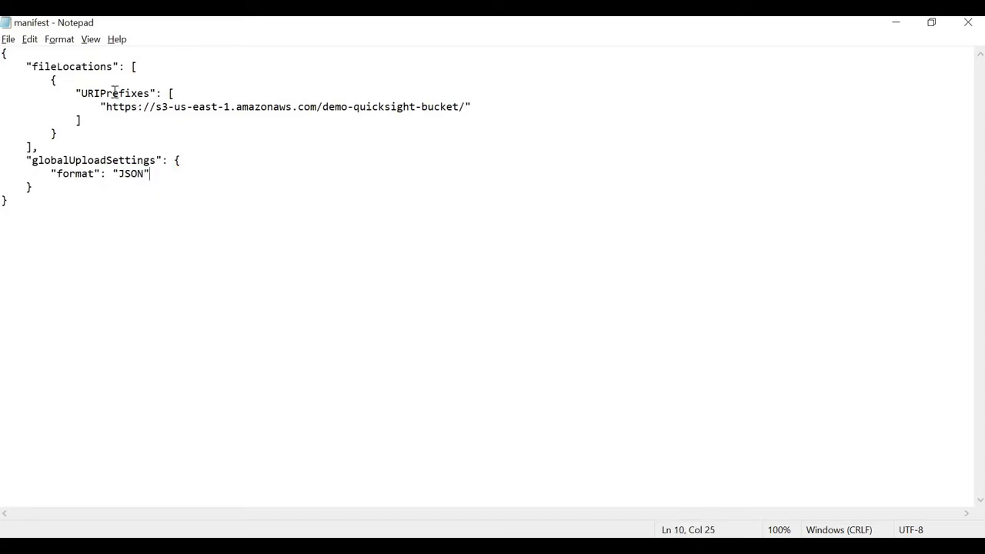
Highlight the URIPrefixes entry and its demo-quicksight-bucket S3 URL, then return to the browser
drag(75, 93, 168, 93)
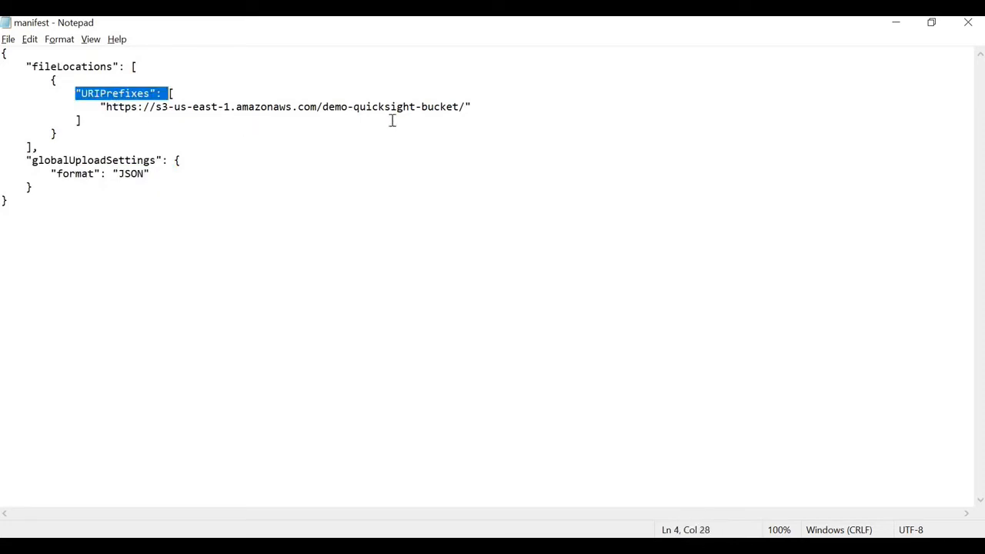
drag(106, 107, 323, 108)
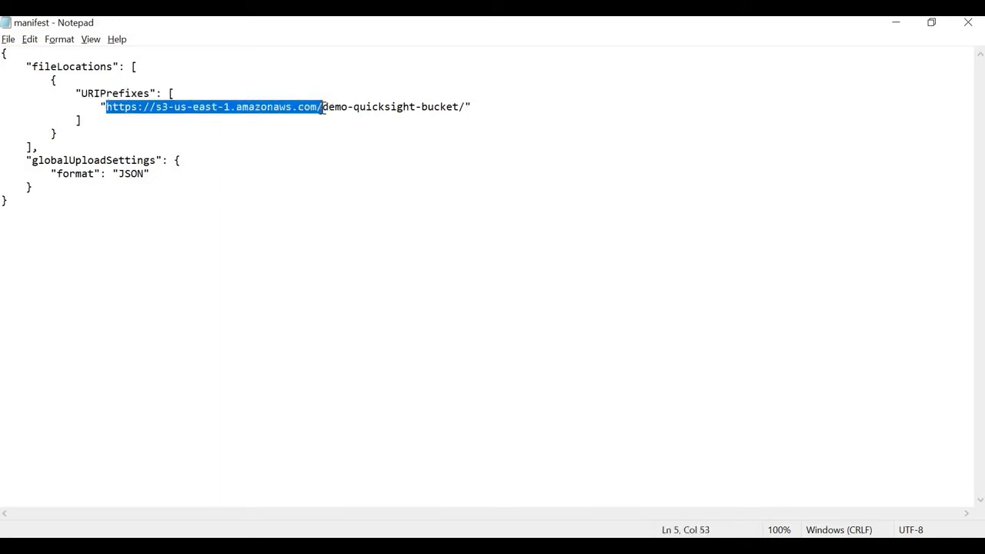
click(384, 120)
drag(101, 107, 467, 108)
click(377, 110)
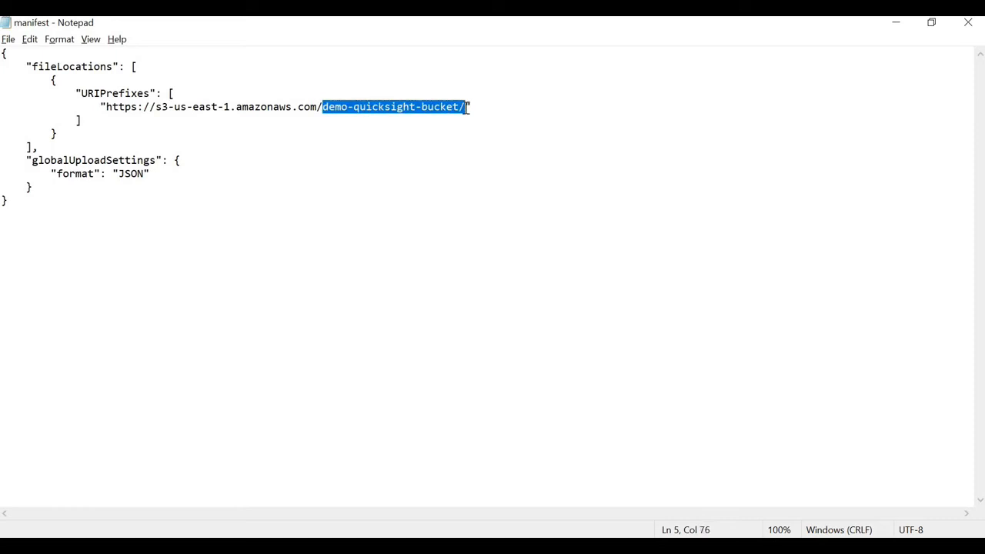
double_click(123, 90)
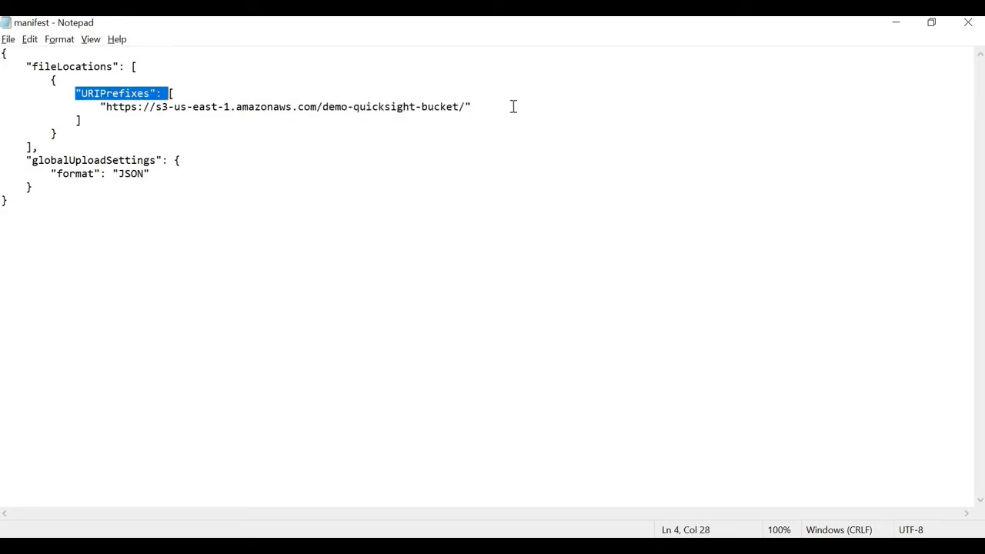
click(513, 106)
click(452, 547)
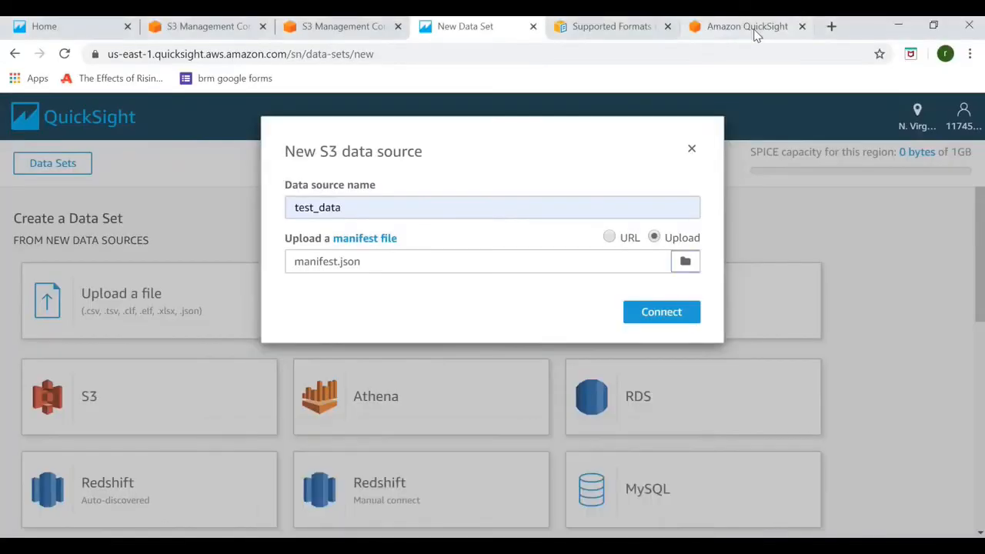
Check the URIPrefixes formats in the manifest documentation, then connect the test_data S3 source
click(750, 28)
click(611, 28)
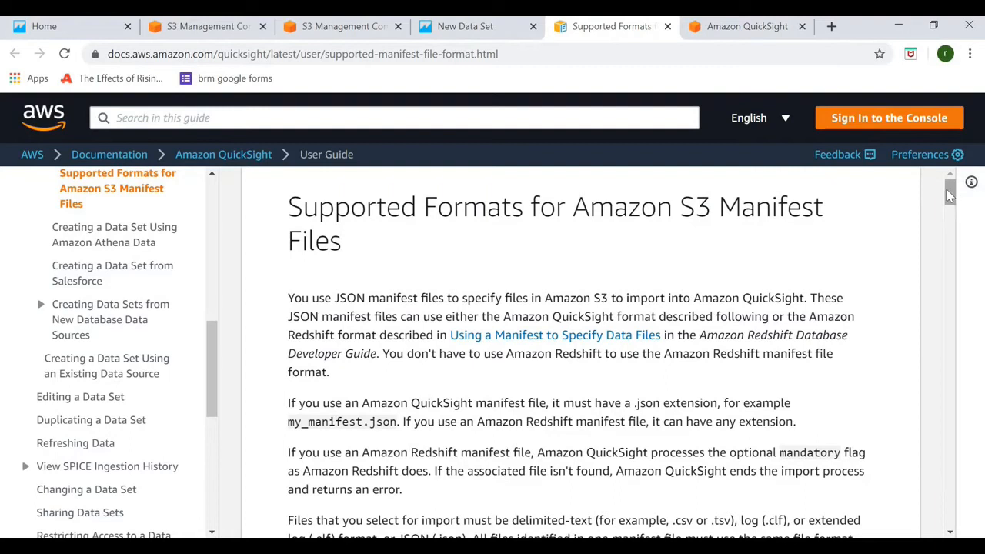
drag(950, 197, 949, 319)
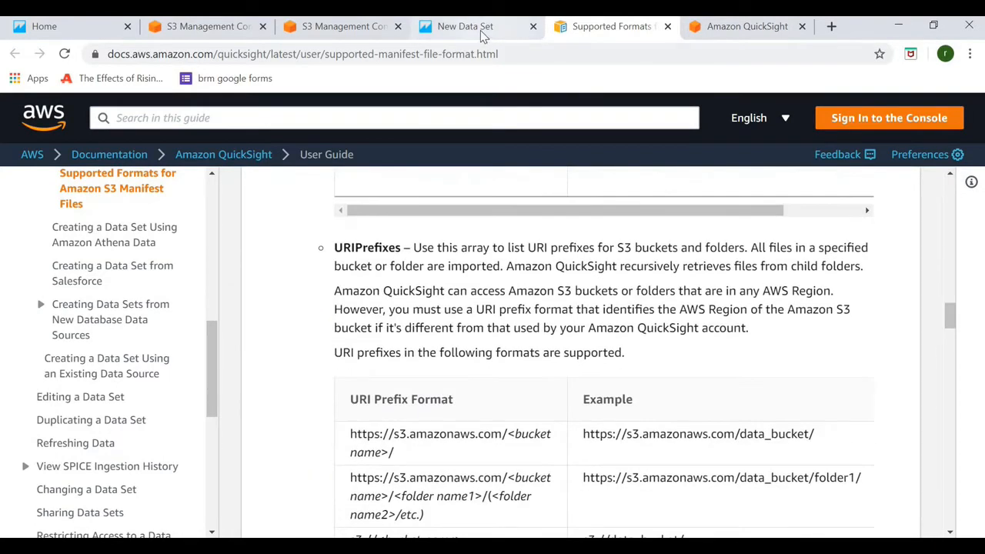
click(481, 30)
click(650, 315)
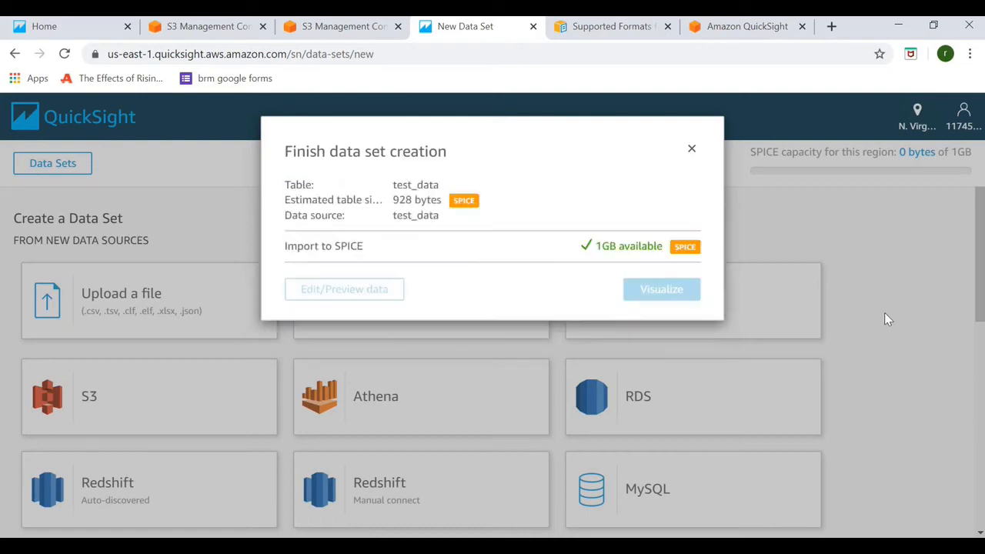
Visualize the new test_data set and add the age and id fields to an AutoGraph pivot table
click(646, 290)
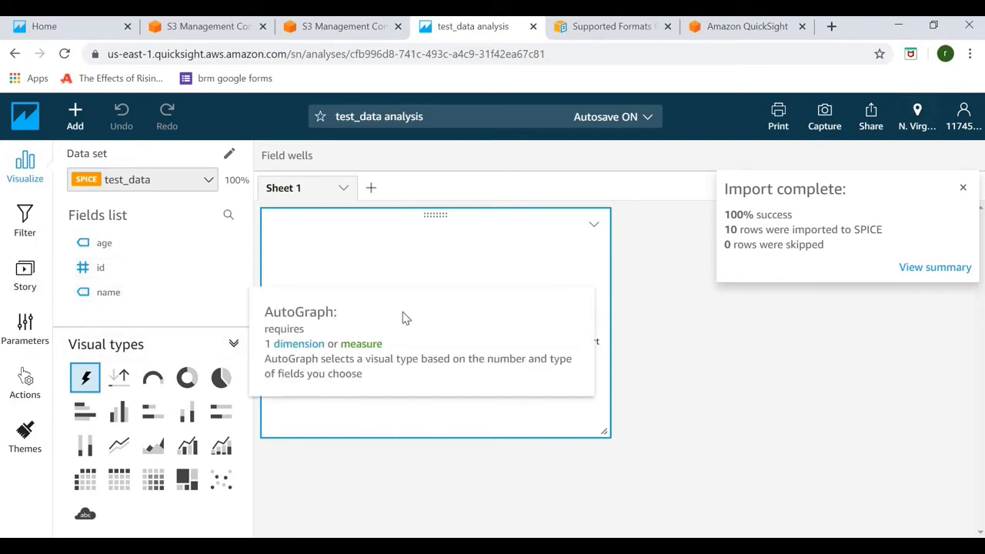
click(86, 245)
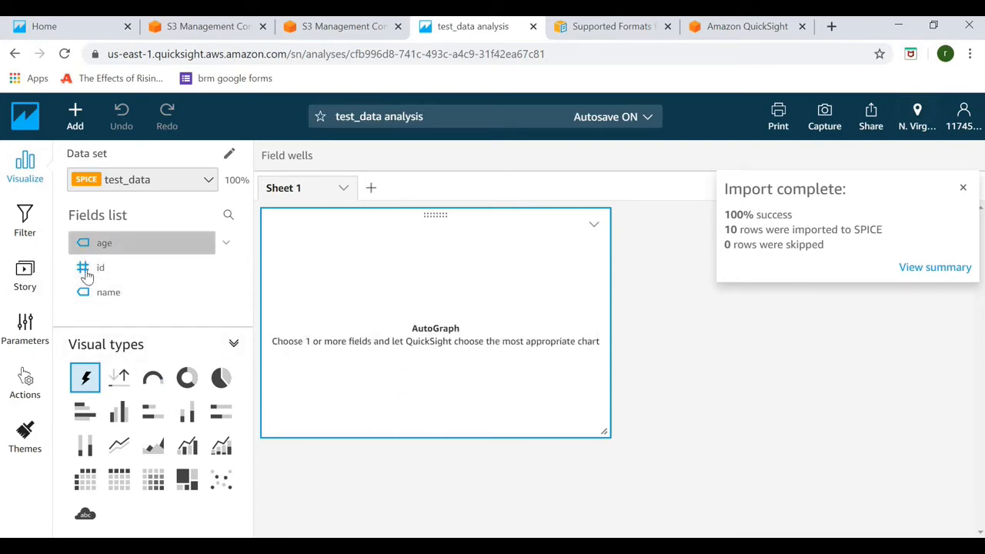
click(88, 267)
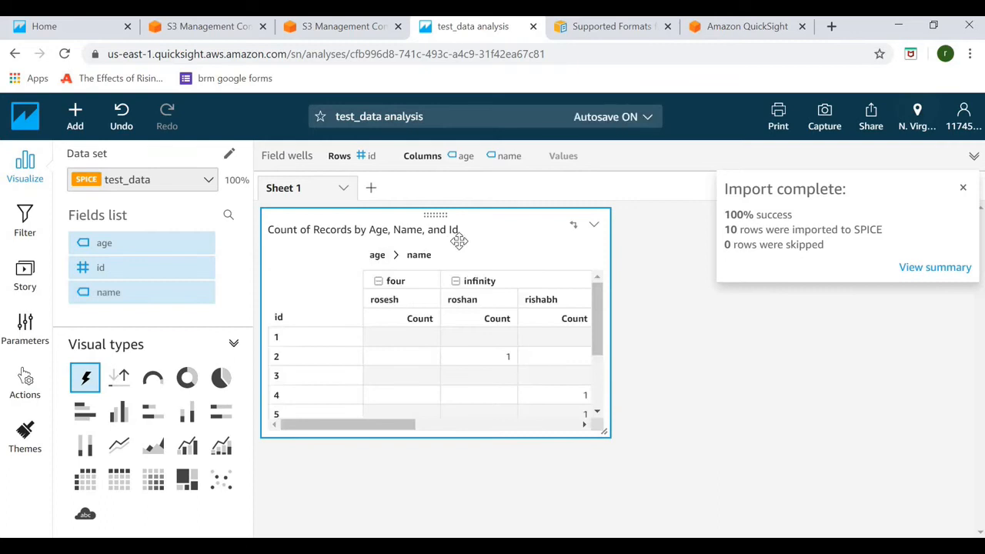
drag(521, 423, 283, 419)
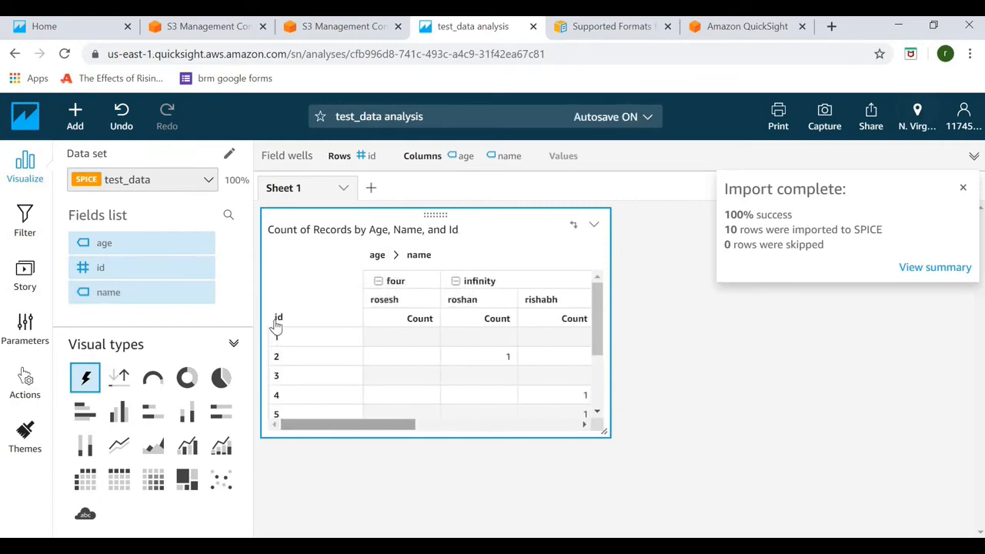
scroll(602, 357, down, 3)
scroll(601, 357, up, 3)
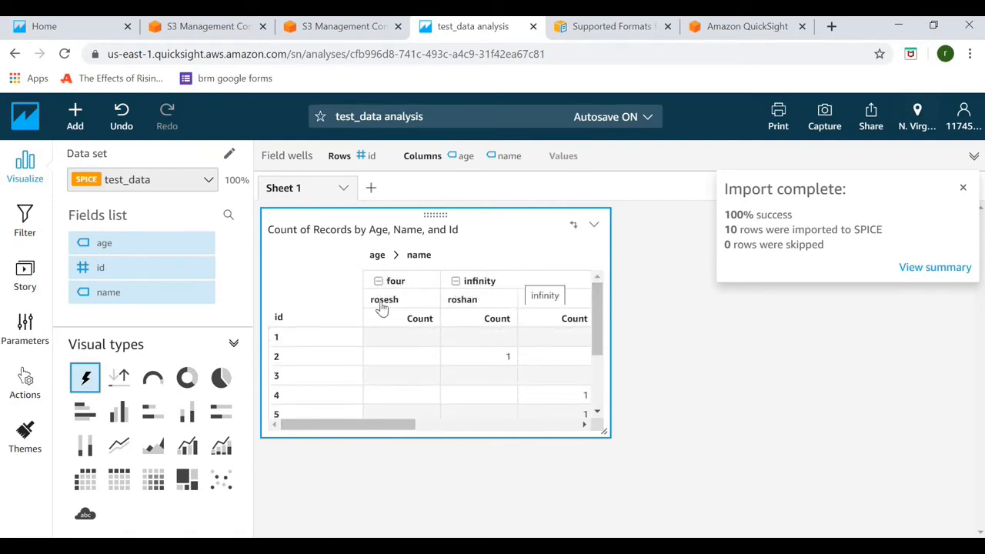
Make the visual a vertical bar chart with age on the X axis, name as colour, and id removed
click(117, 413)
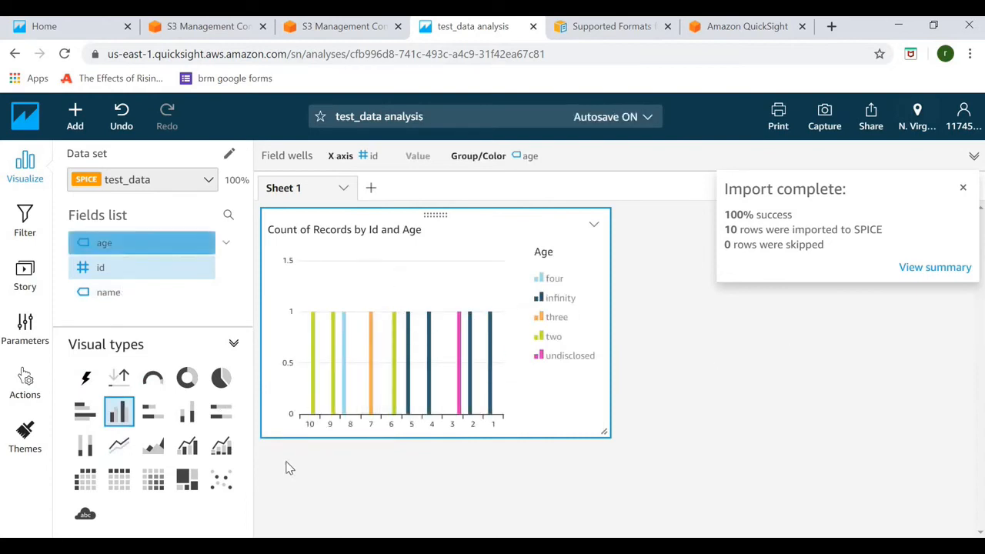
click(105, 292)
click(94, 266)
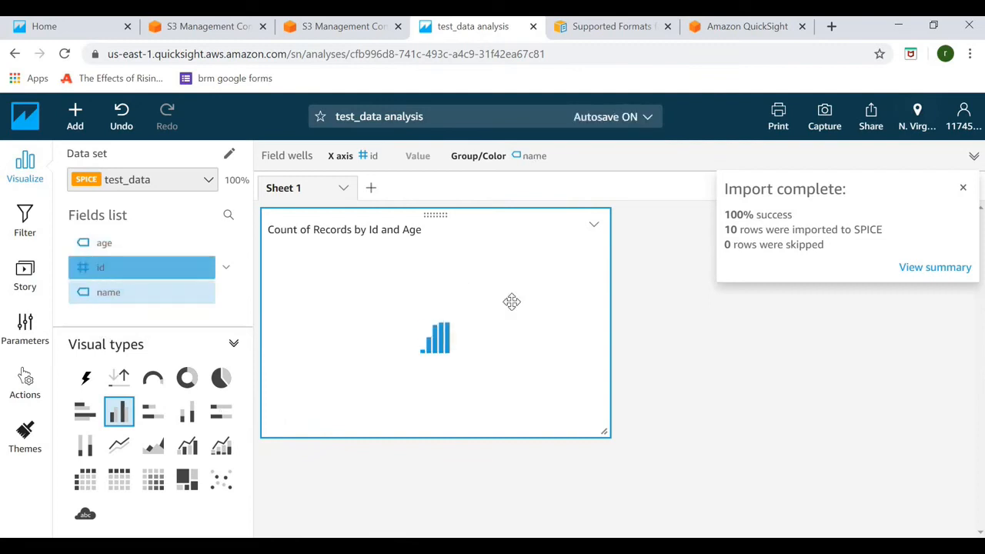
click(139, 250)
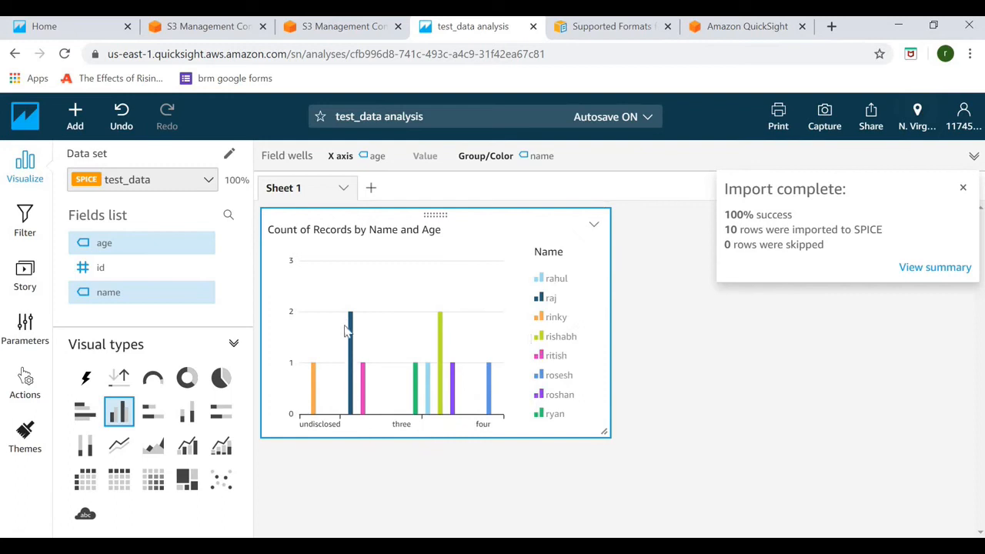
mouse_move(349, 325)
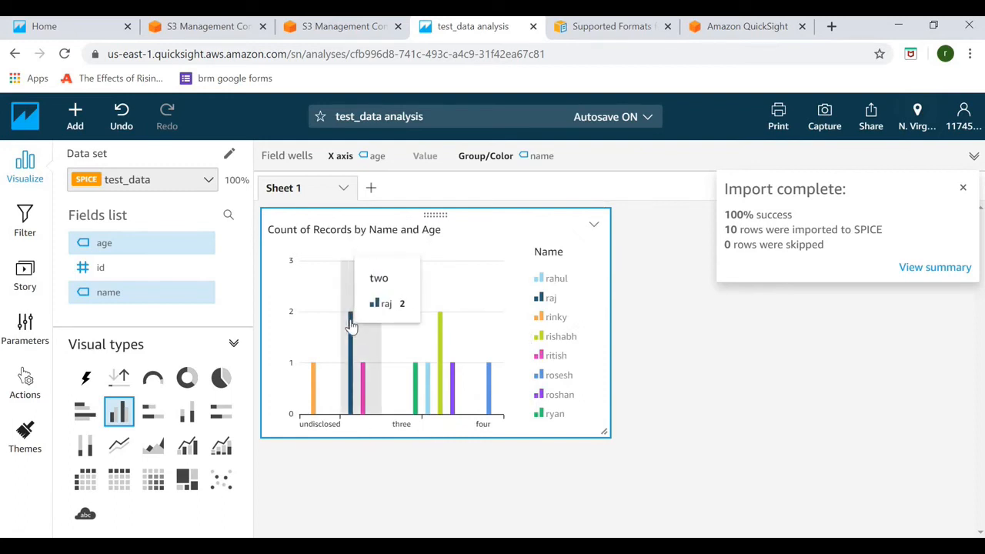
mouse_move(438, 330)
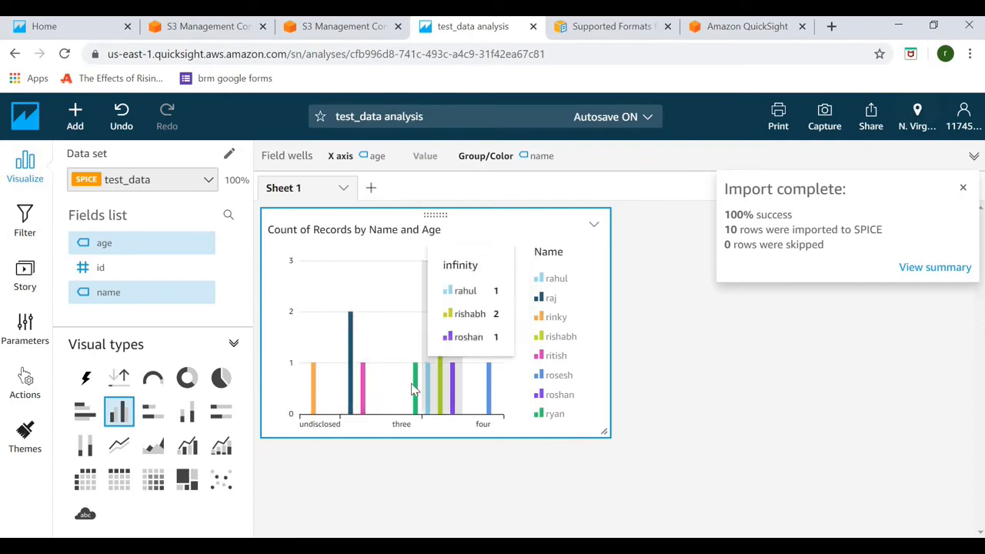
mouse_move(412, 388)
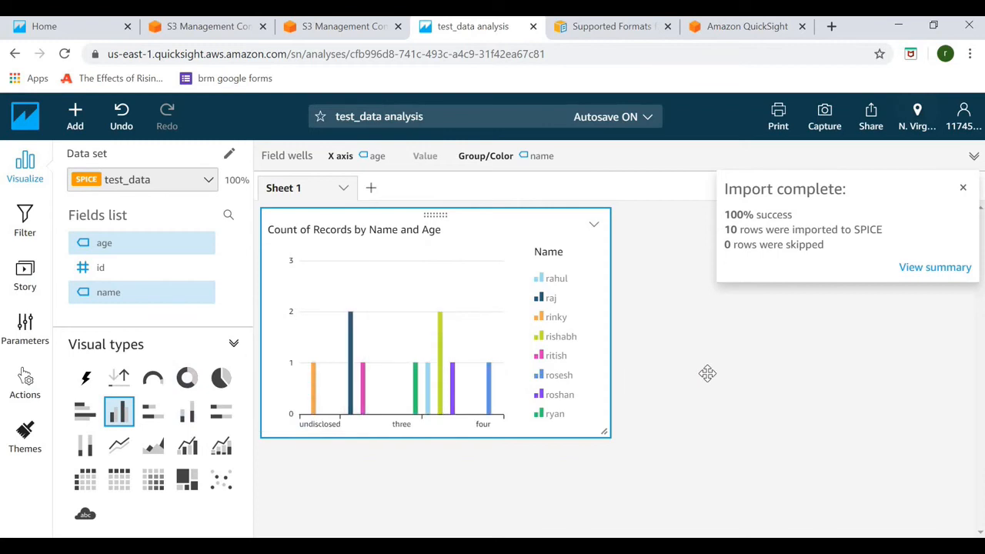
Add a new horizontal bar chart visual with id on the Y axis and bars coloured by age
click(80, 129)
click(111, 158)
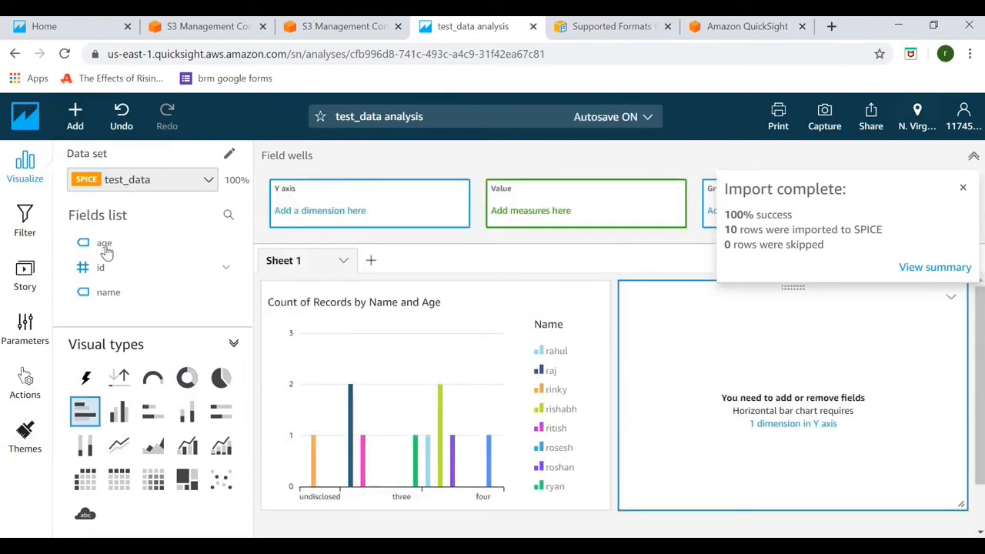
click(101, 268)
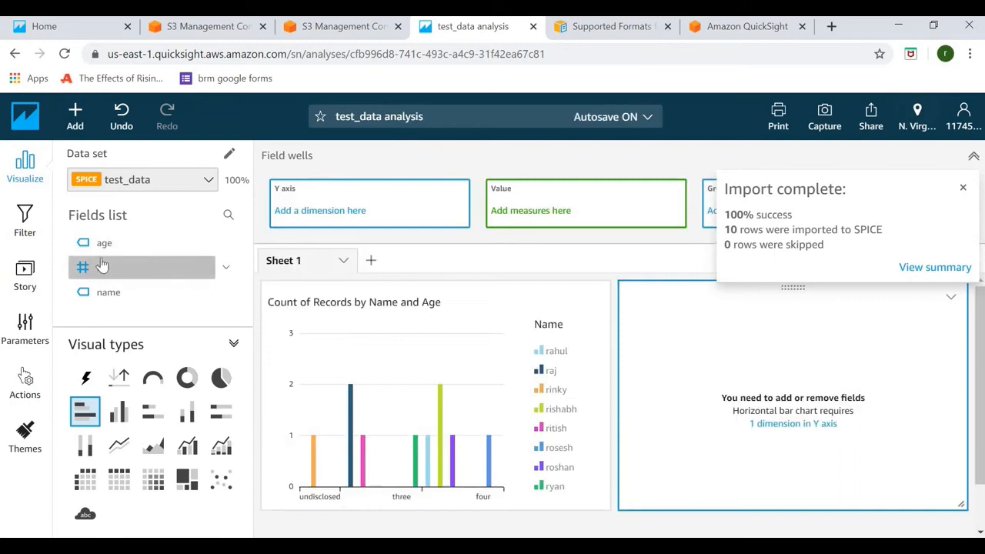
click(101, 245)
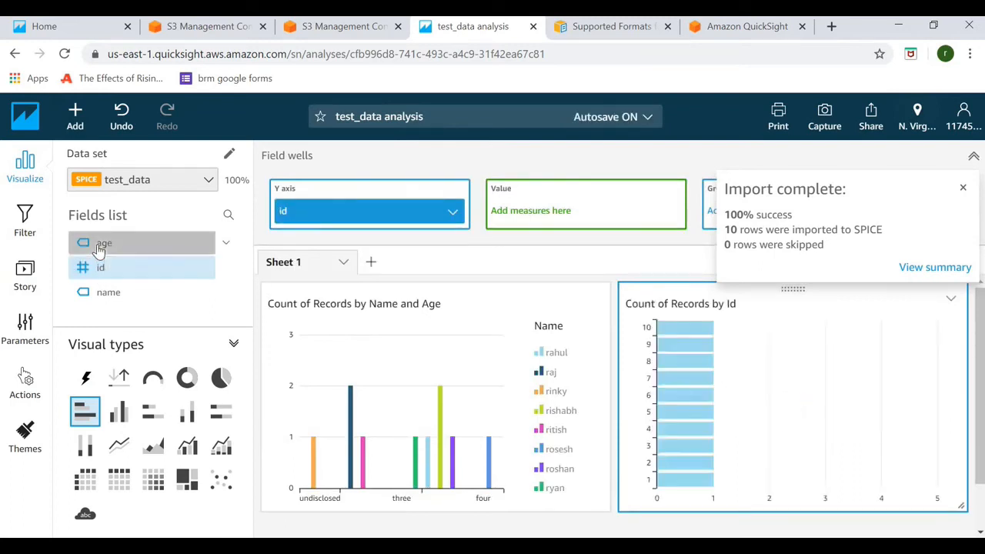
Add a donut chart visual and set its Group/Color to age, after briefly trying name
click(75, 116)
click(101, 158)
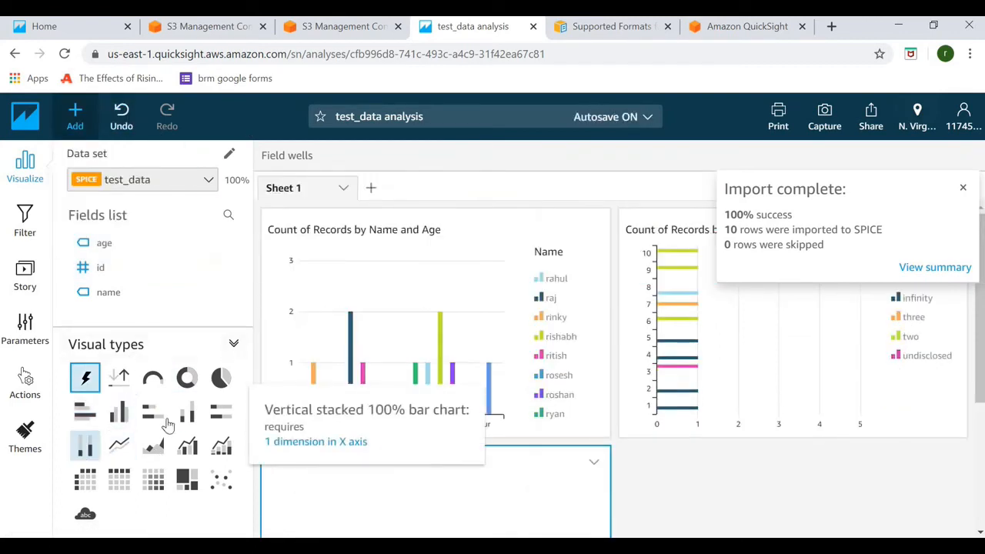
click(189, 385)
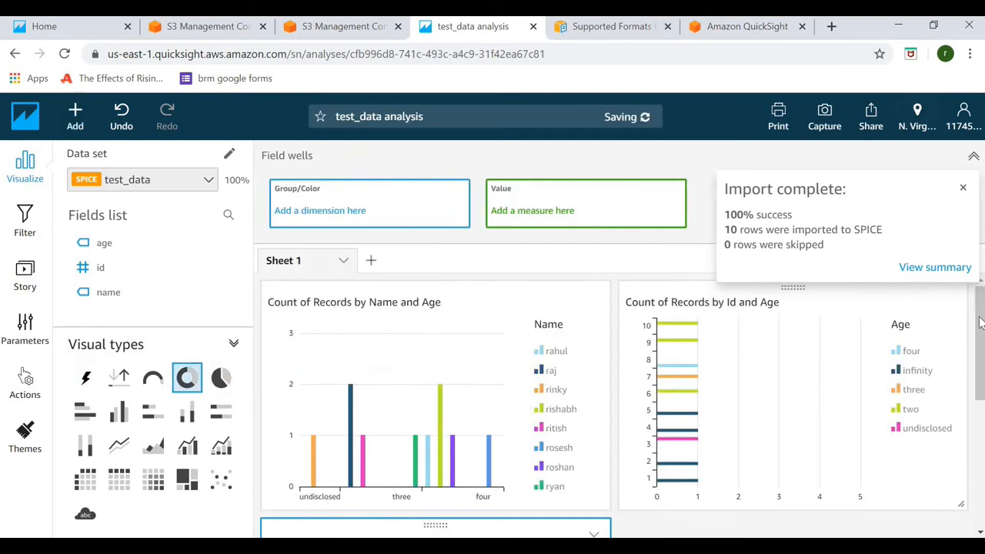
drag(979, 363, 981, 444)
scroll(417, 413, down, 1)
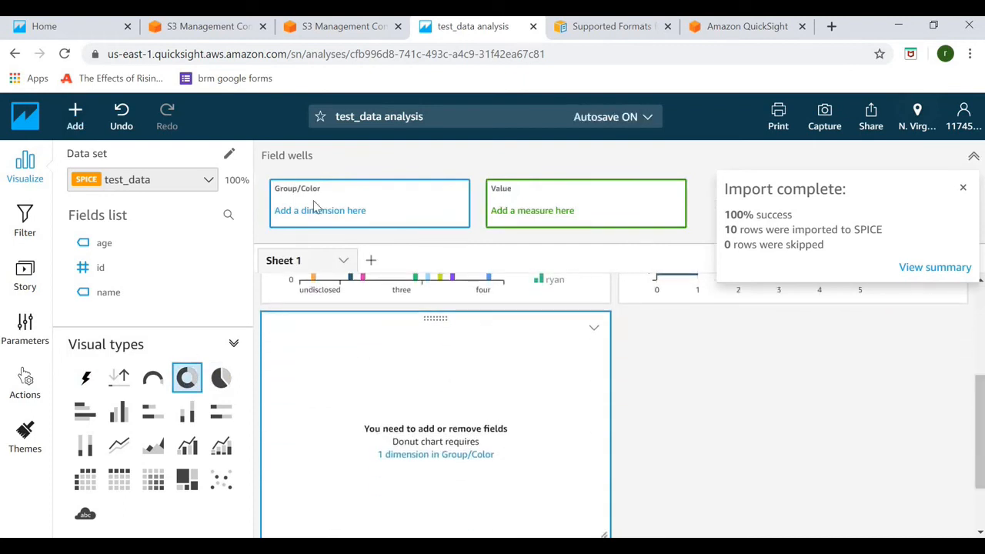
click(104, 245)
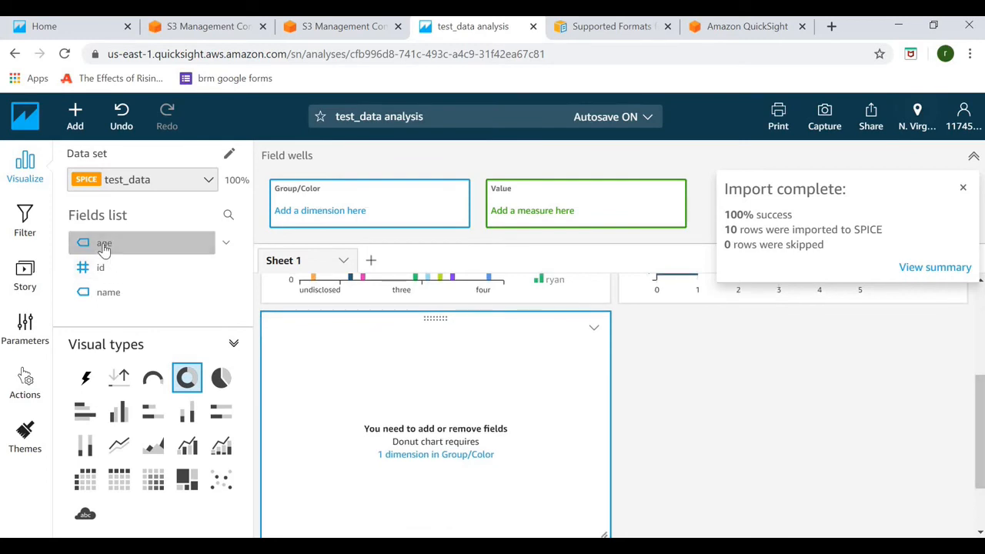
click(106, 296)
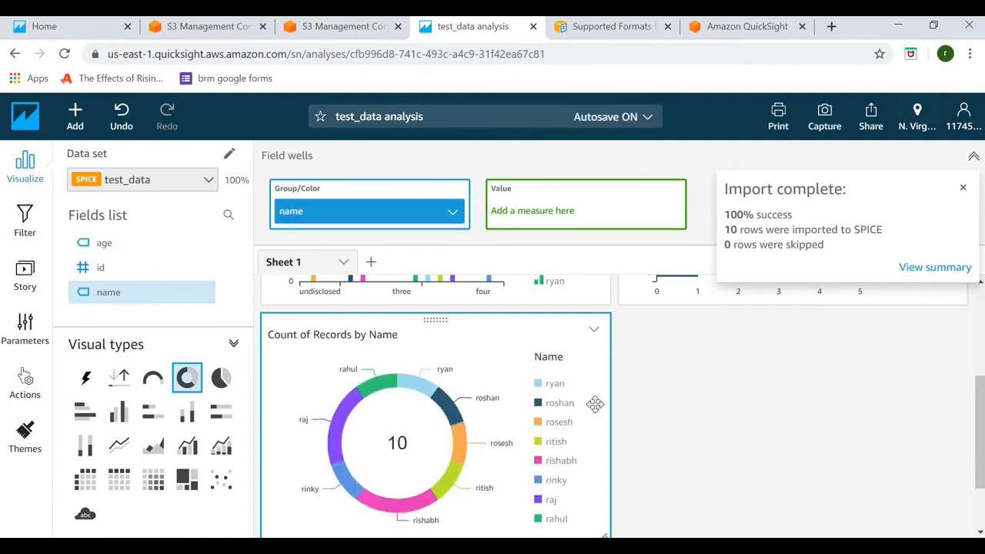
click(98, 245)
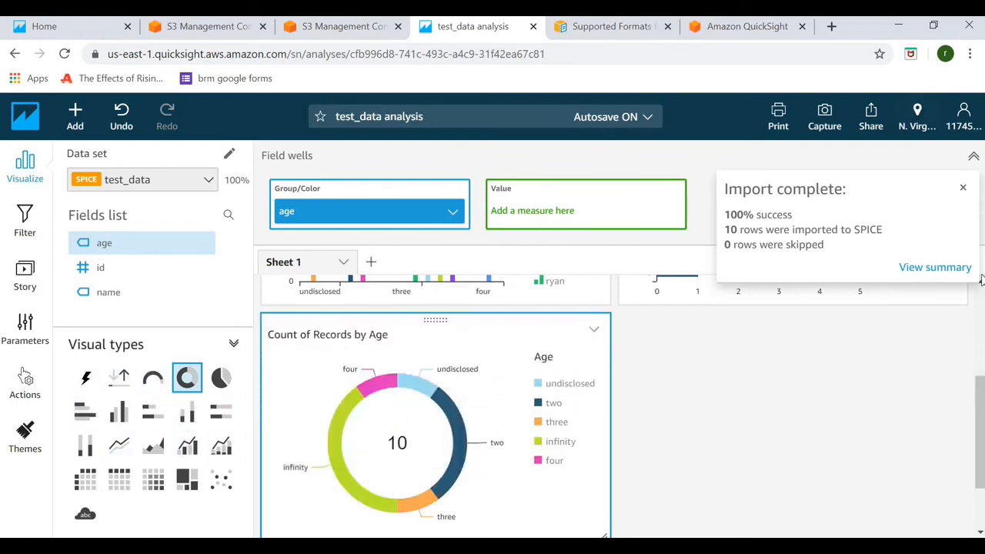
Close the Import complete notice and scroll down to the donut and back to the top
click(964, 191)
scroll(980, 415, up, 2)
scroll(615, 408, up, 2)
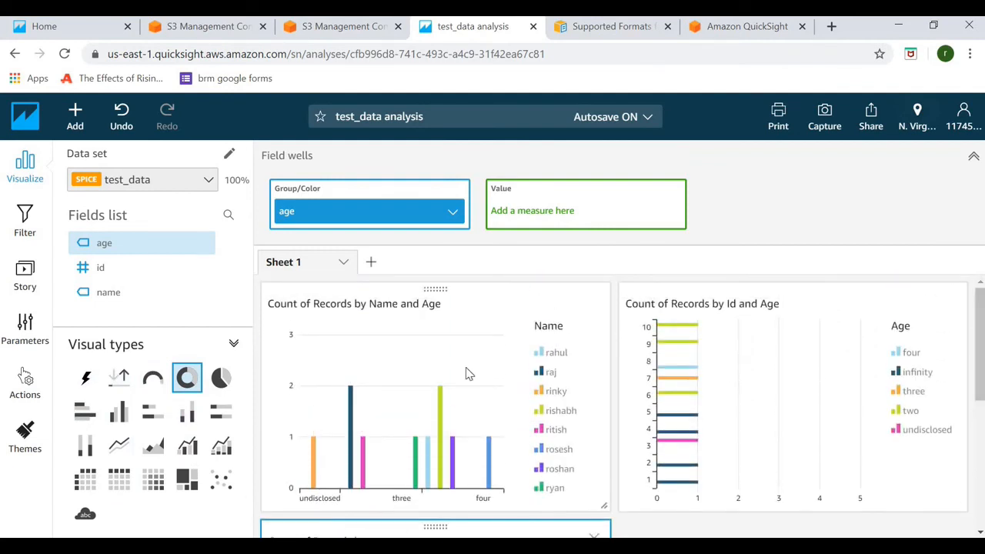
drag(980, 329, 980, 432)
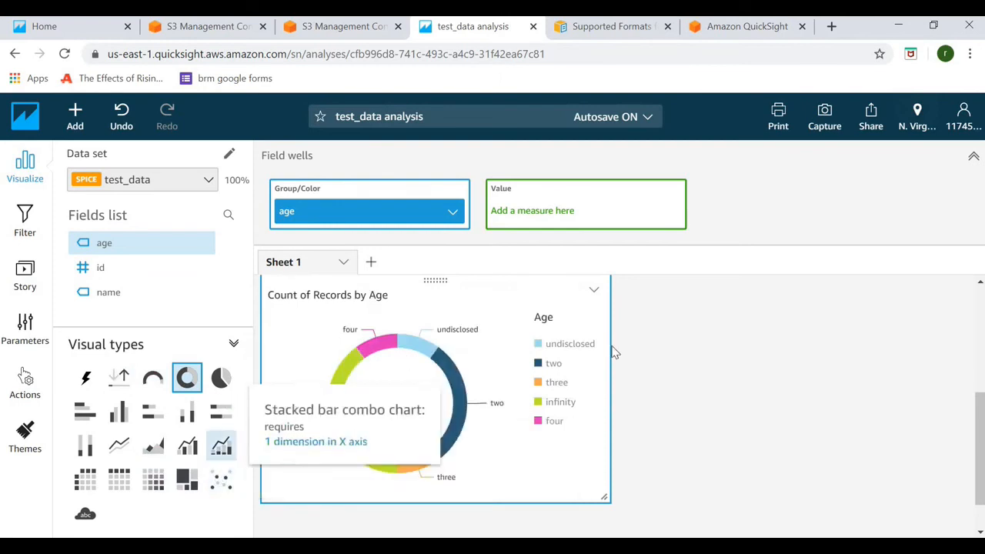
click(979, 326)
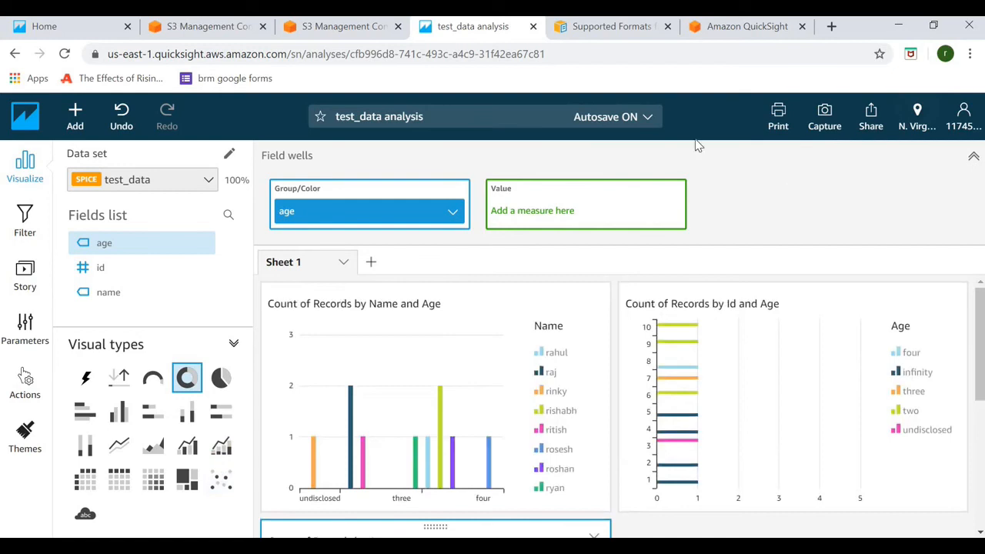
click(649, 119)
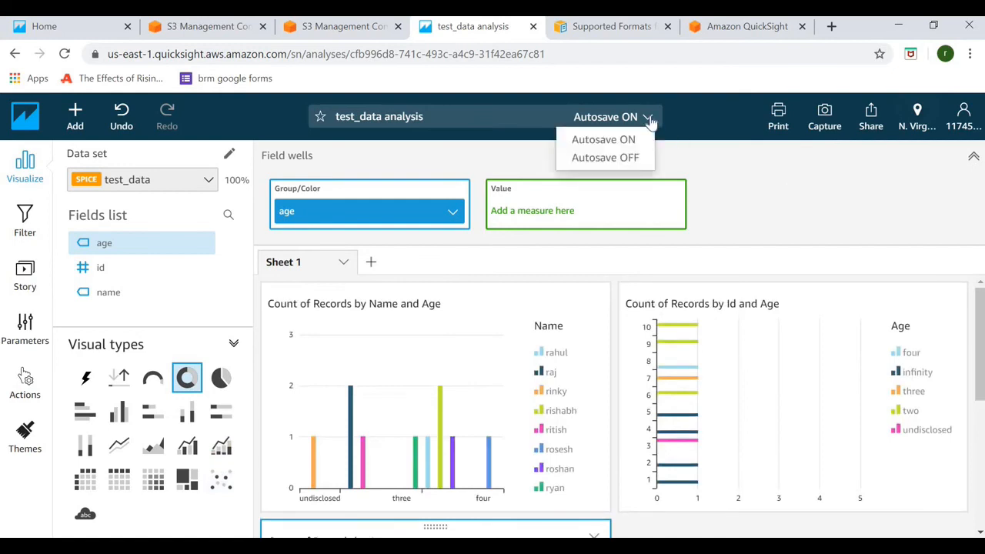
click(649, 120)
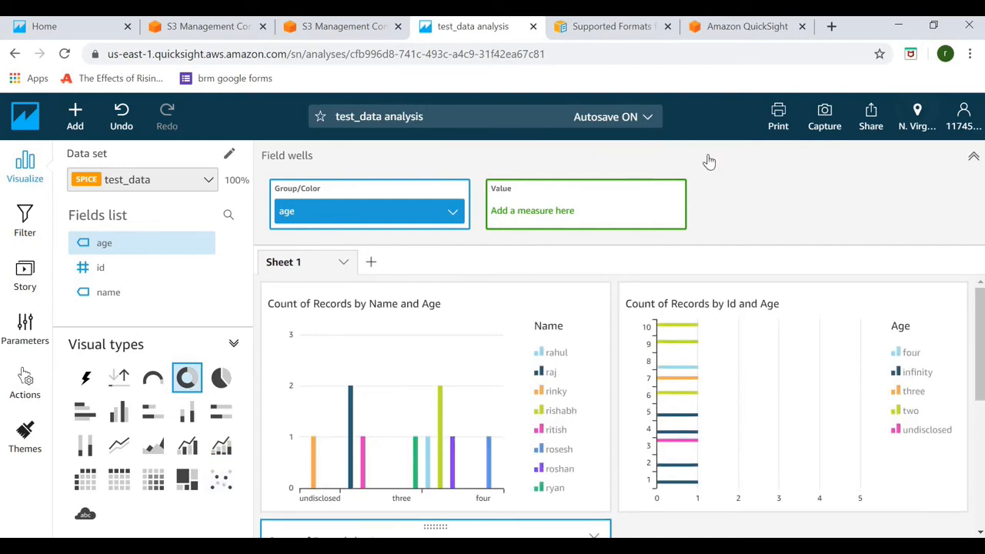
click(731, 174)
drag(980, 310, 981, 406)
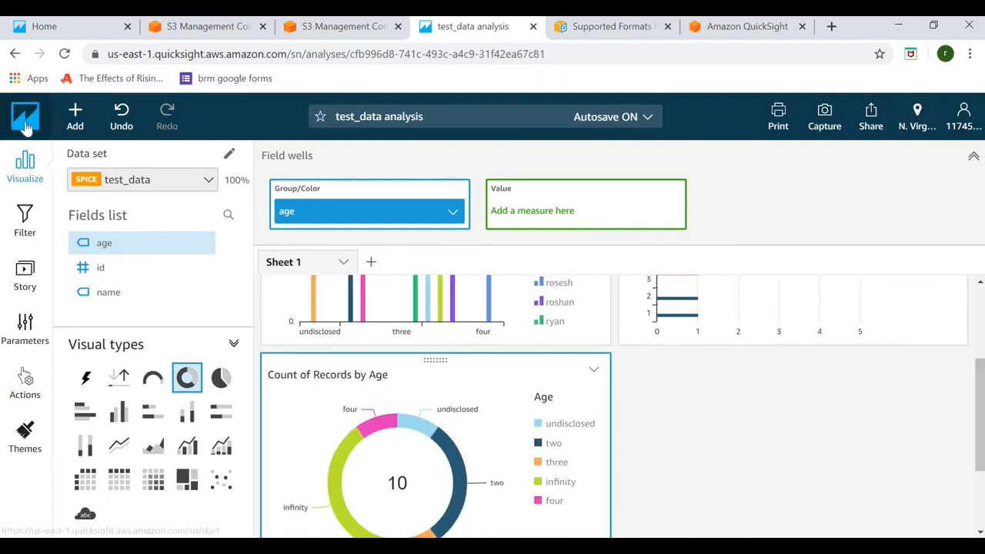
click(26, 119)
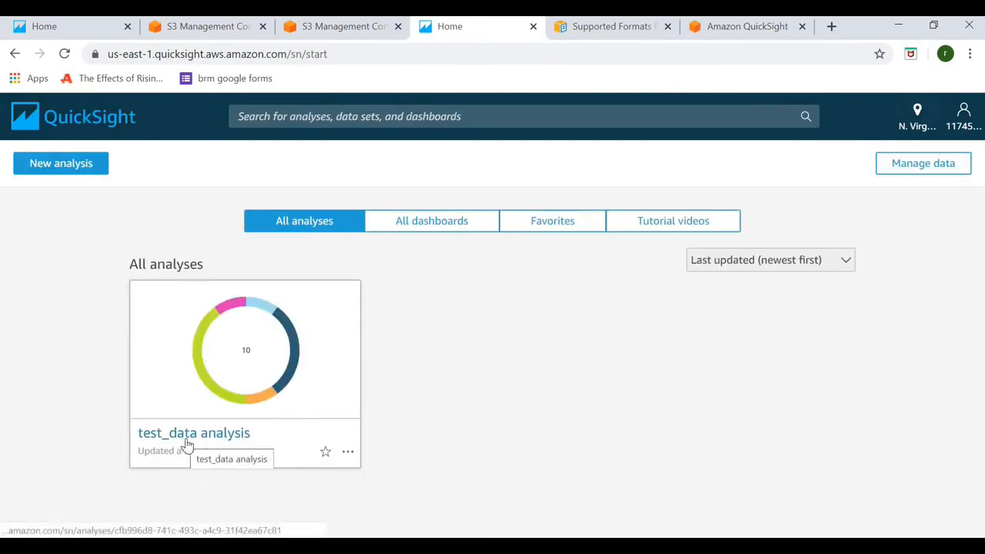
click(188, 433)
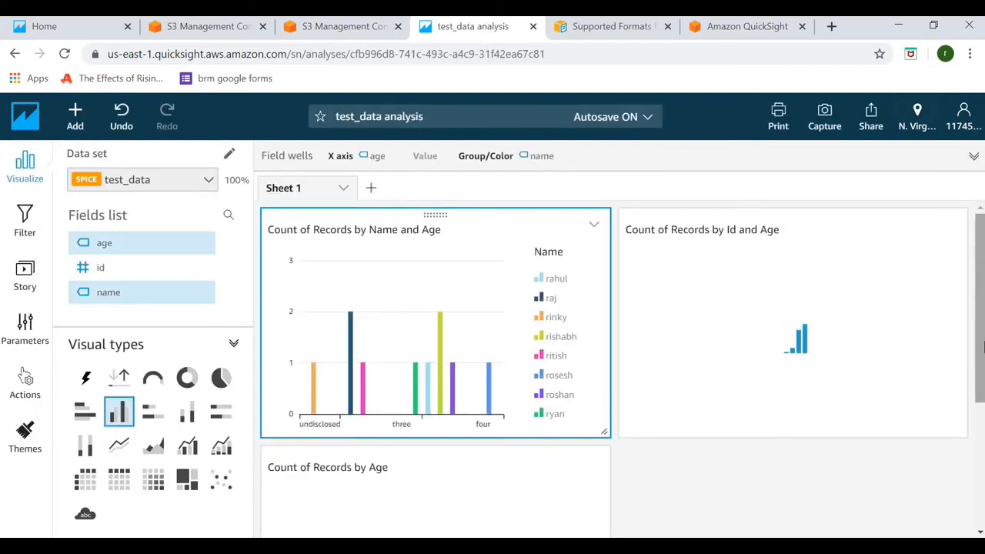
scroll(982, 335, down, 2)
scroll(983, 335, up, 2)
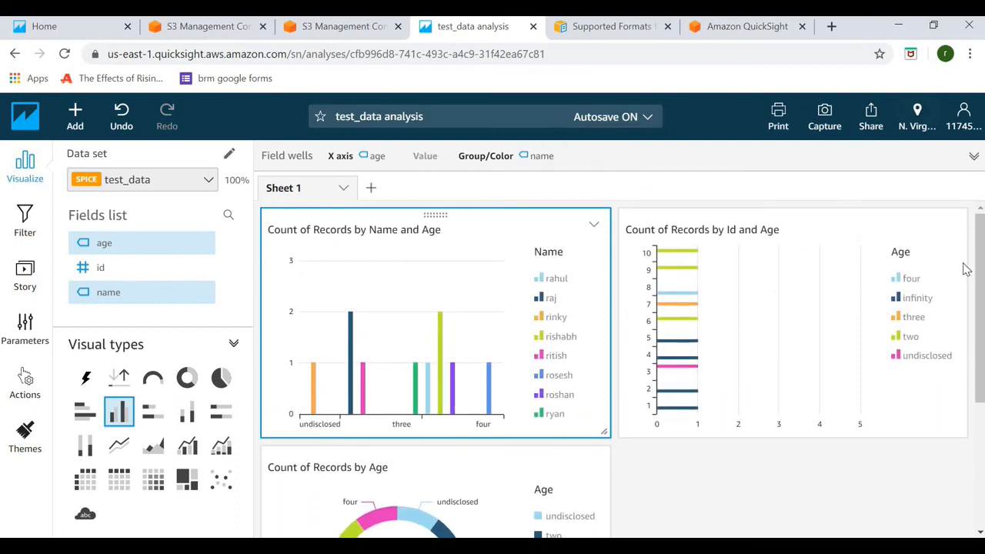
scroll(981, 310, down, 3)
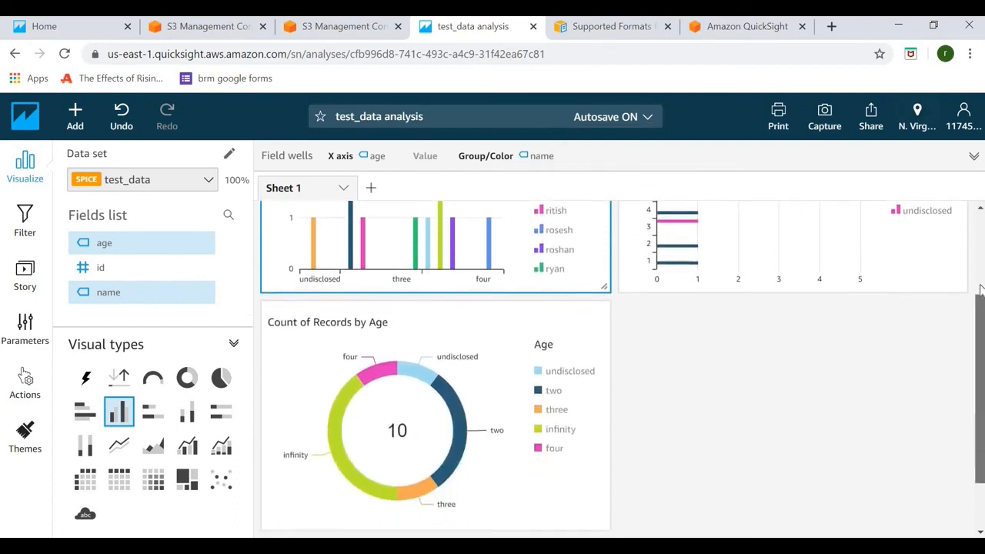
scroll(981, 293, up, 2)
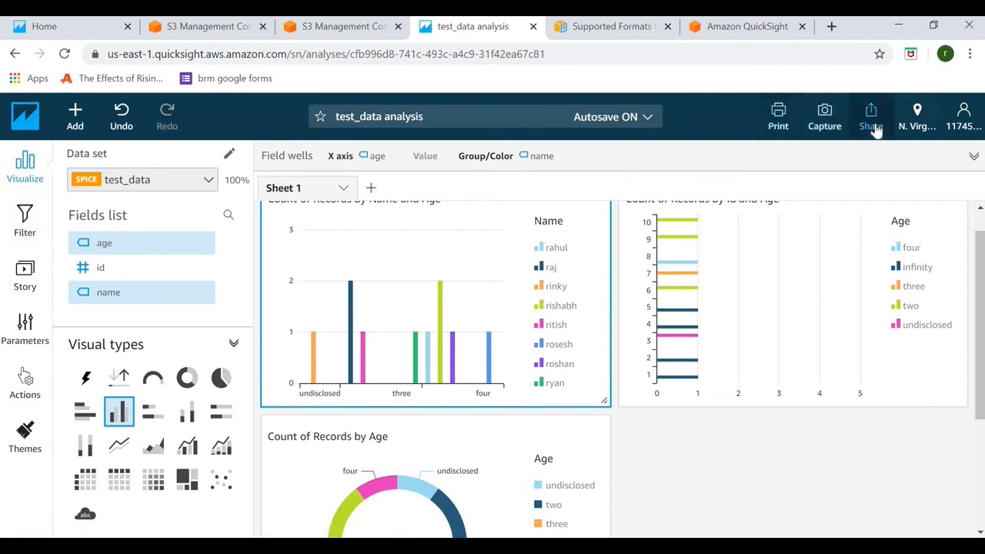
Open and close the Add menu, then switch the sidebar to the Filter pane
click(74, 122)
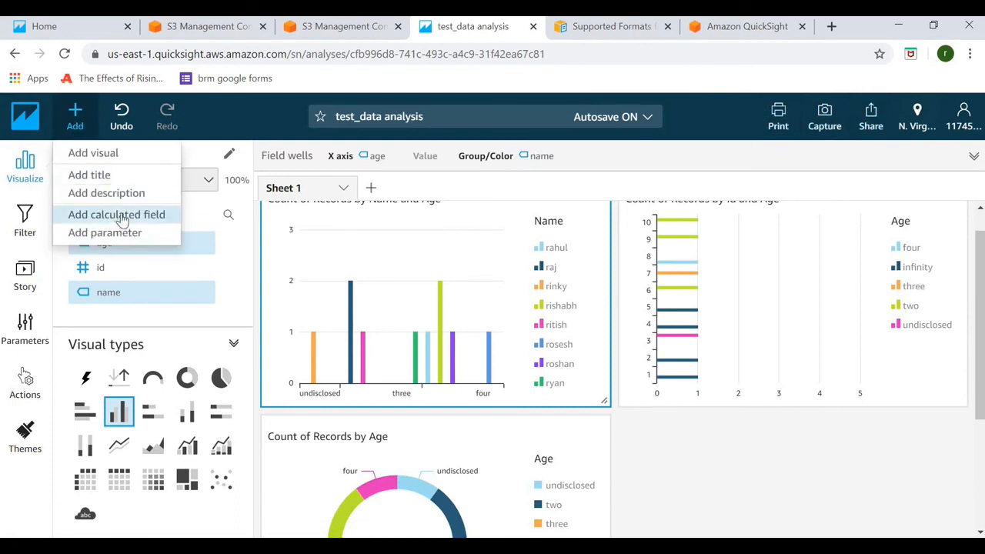
click(760, 479)
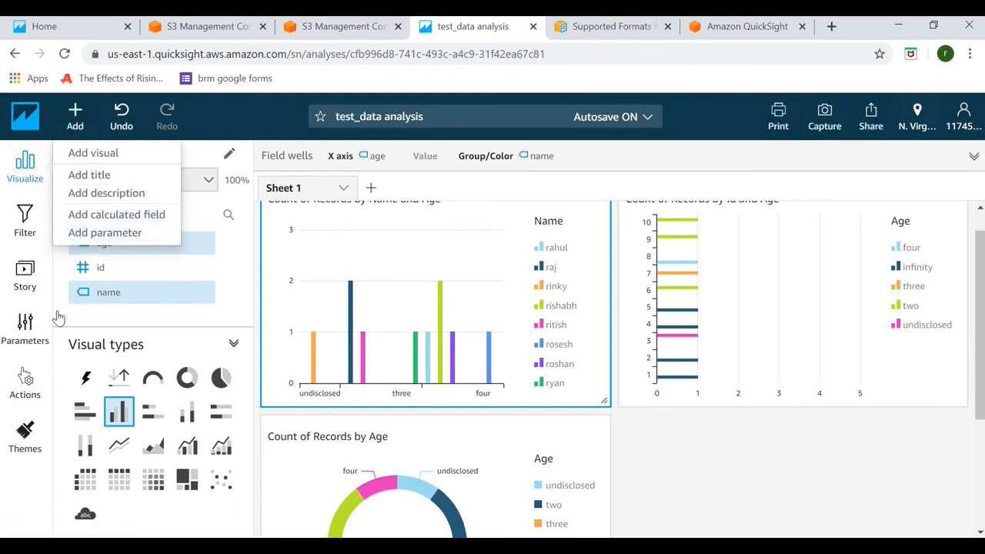
click(26, 220)
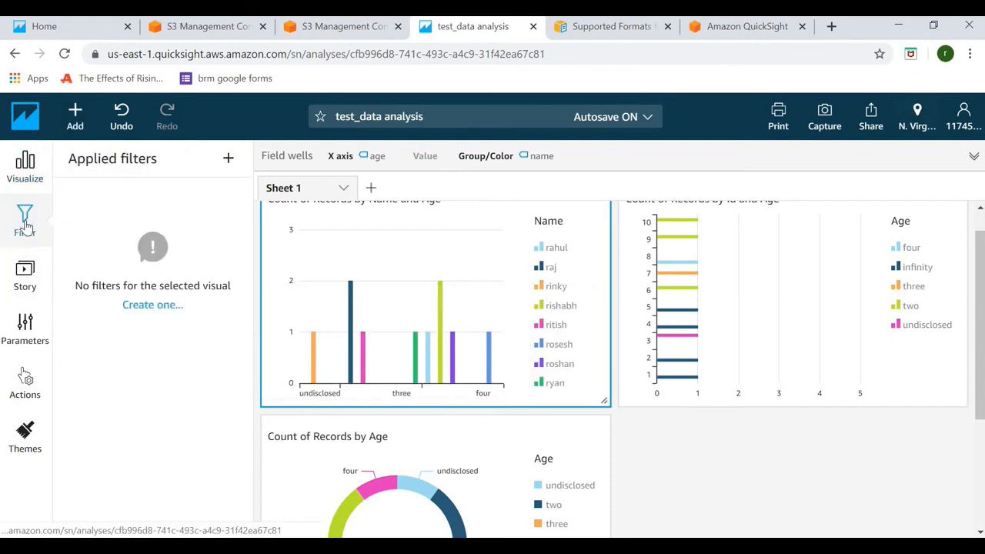
Create age filters for the Name and Age bar chart and the Count of Records by Age donut, then edit the donut's
click(159, 306)
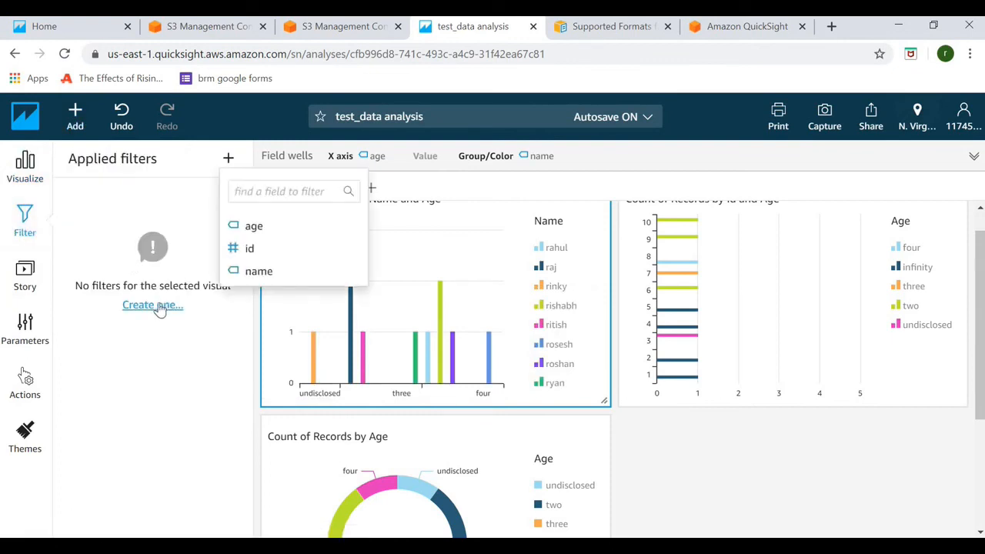
click(254, 225)
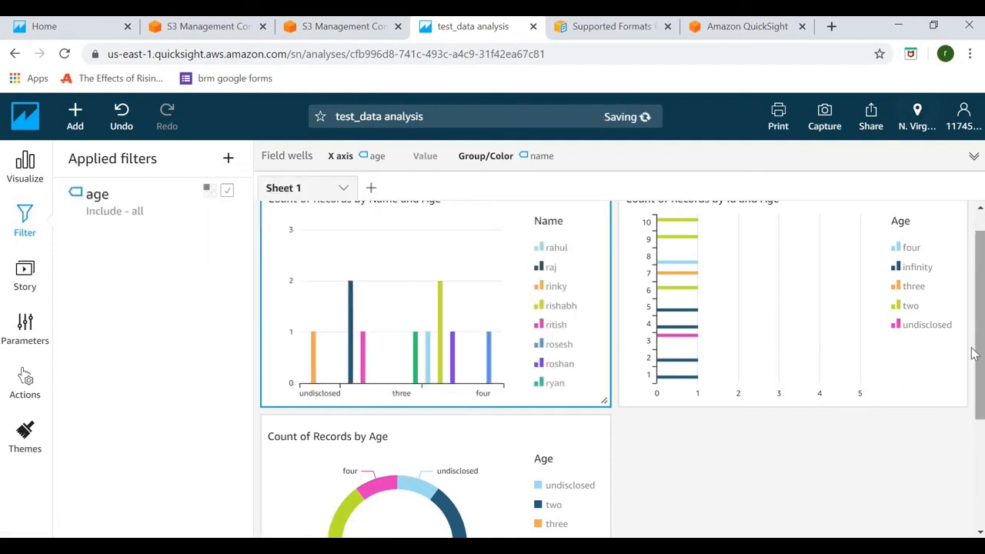
mouse_move(980, 333)
mouse_down()
mouse_move(980, 316)
mouse_move(980, 342)
mouse_up()
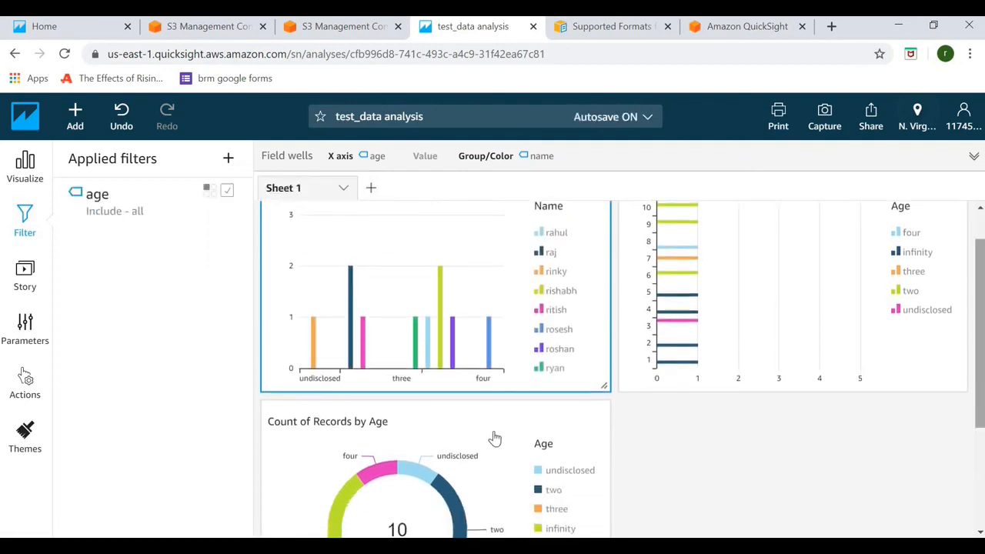
click(493, 430)
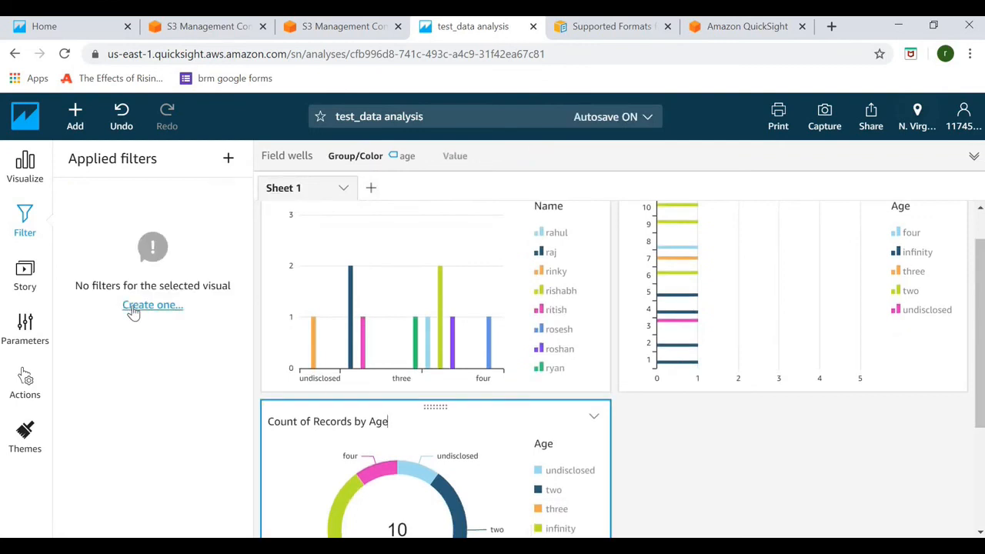
click(134, 306)
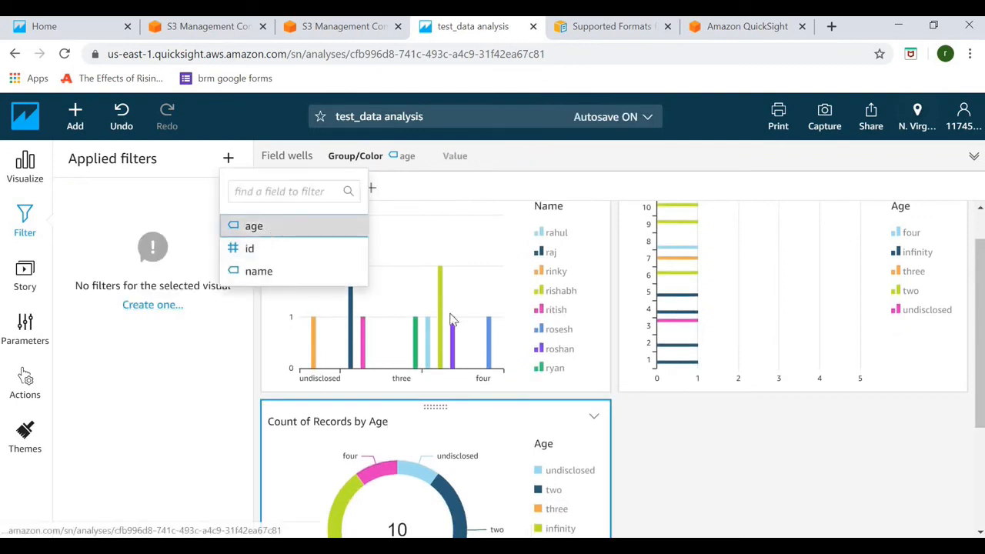
click(269, 225)
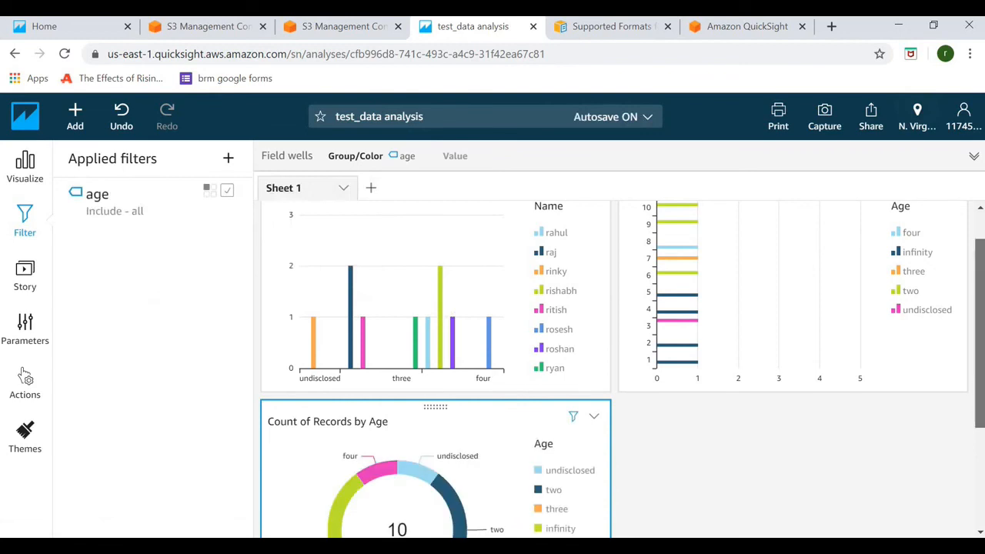
click(118, 218)
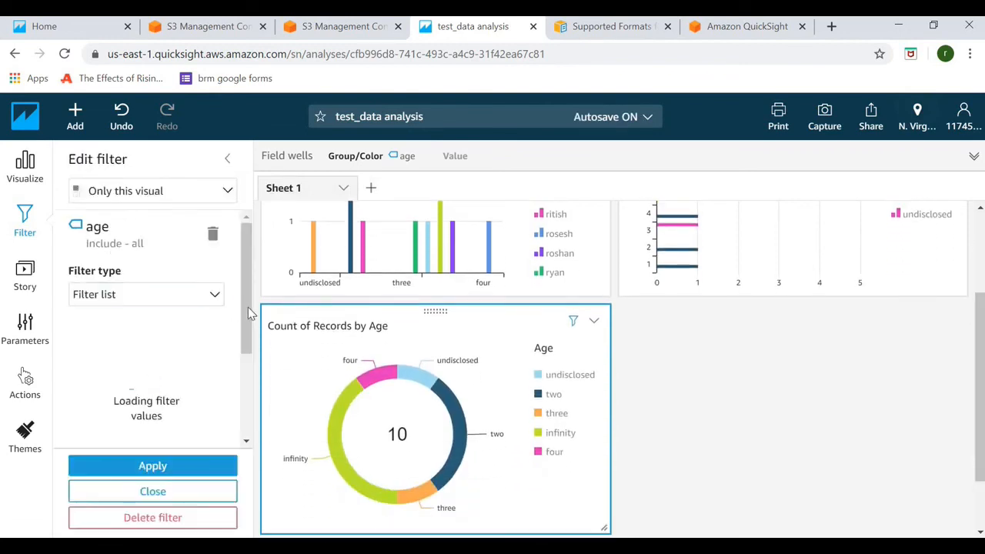
Tick only infinity in the donut's age filter and apply it, leaving 4 records
drag(247, 316, 248, 348)
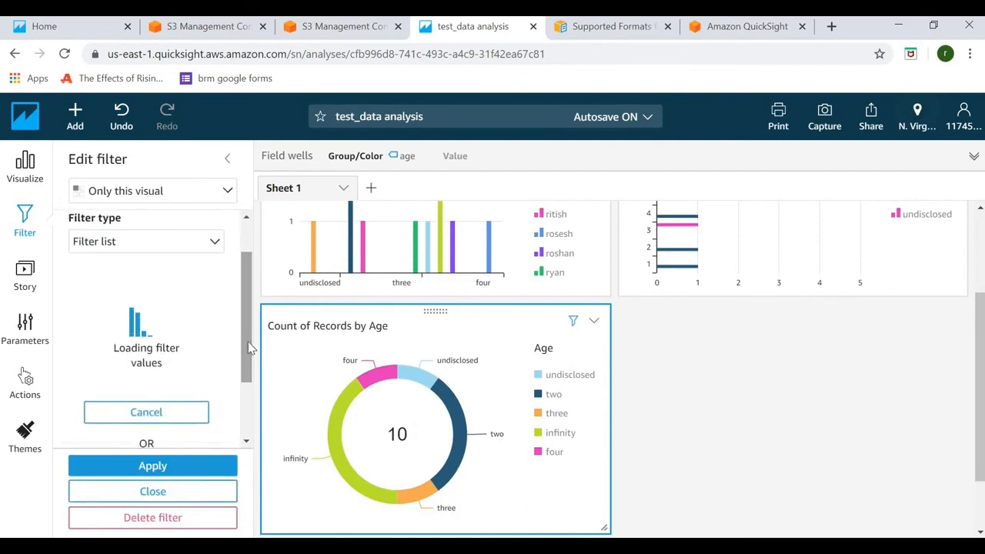
drag(248, 342, 247, 412)
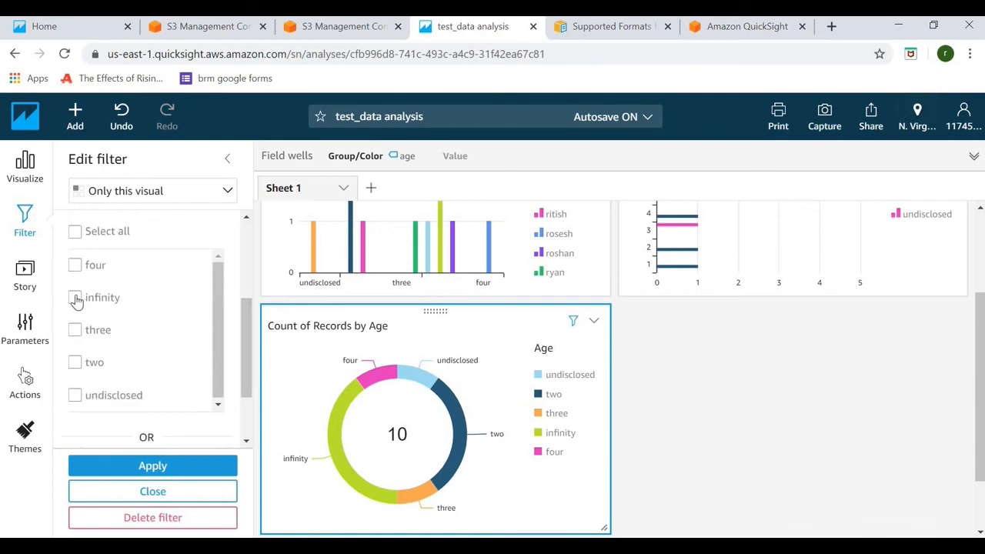
click(75, 299)
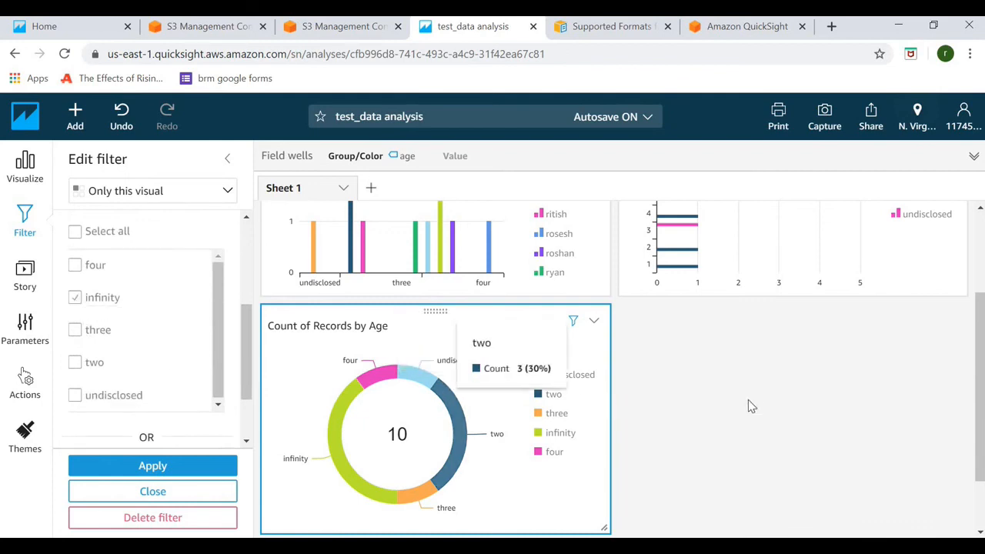
click(136, 469)
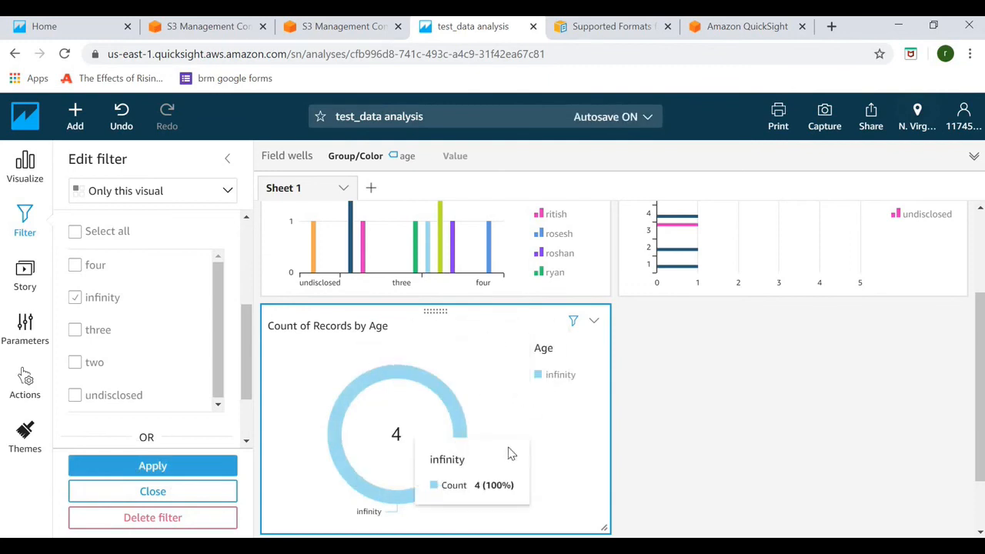
drag(981, 386, 981, 290)
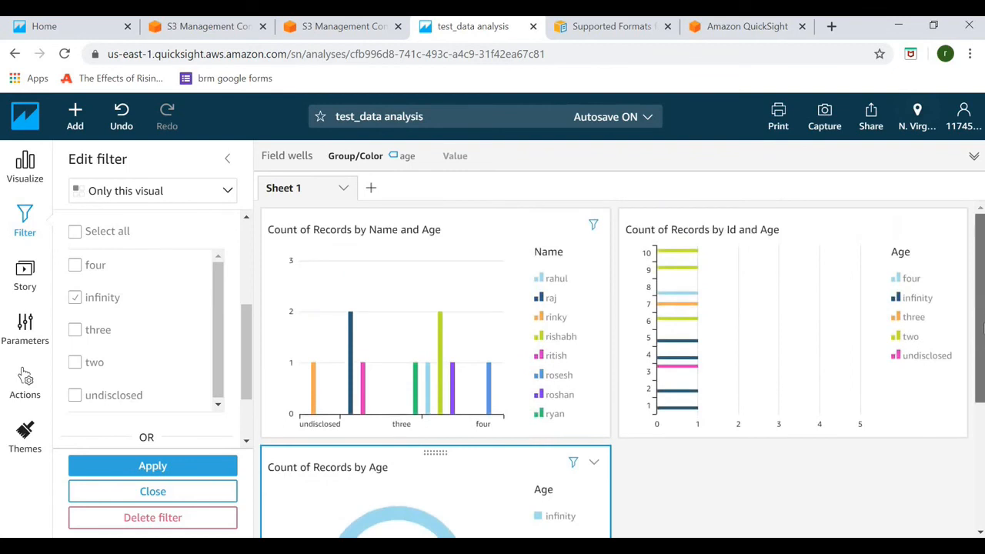
scroll(440, 345, down, 2)
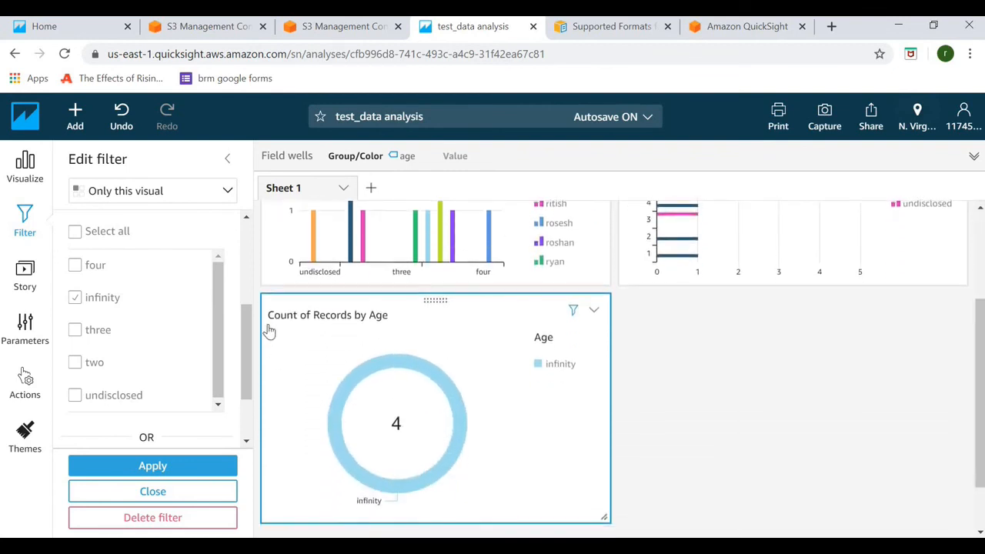
scroll(253, 338, up, 3)
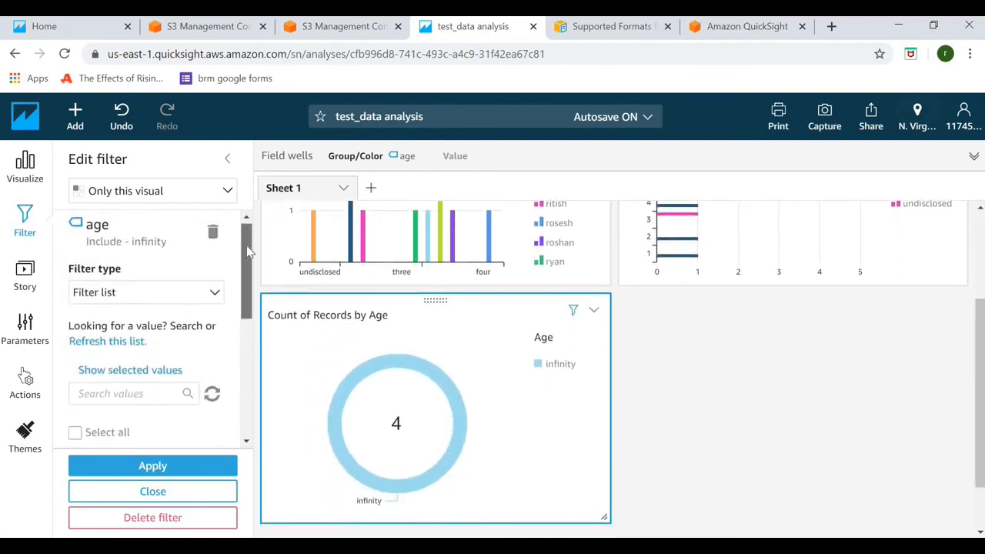
scroll(252, 334, down, 5)
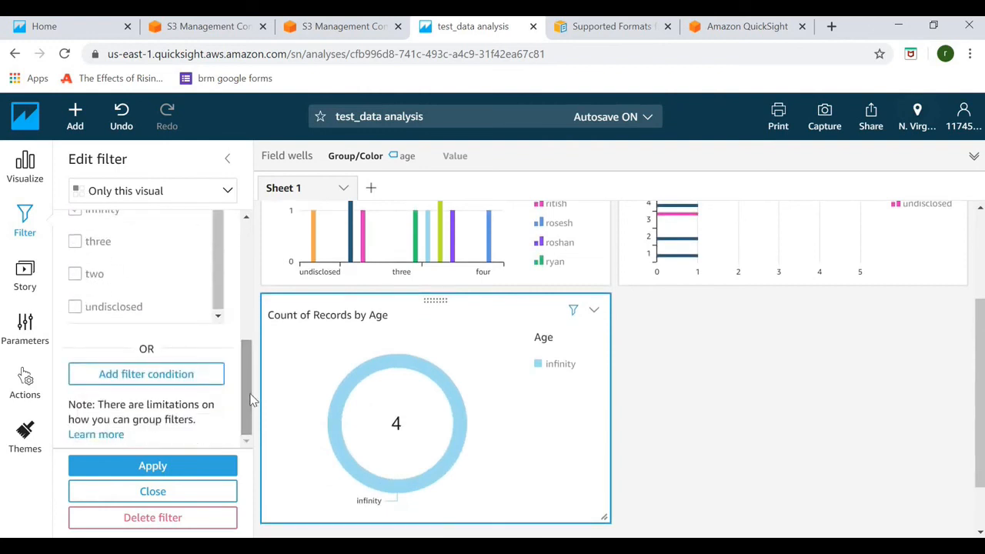